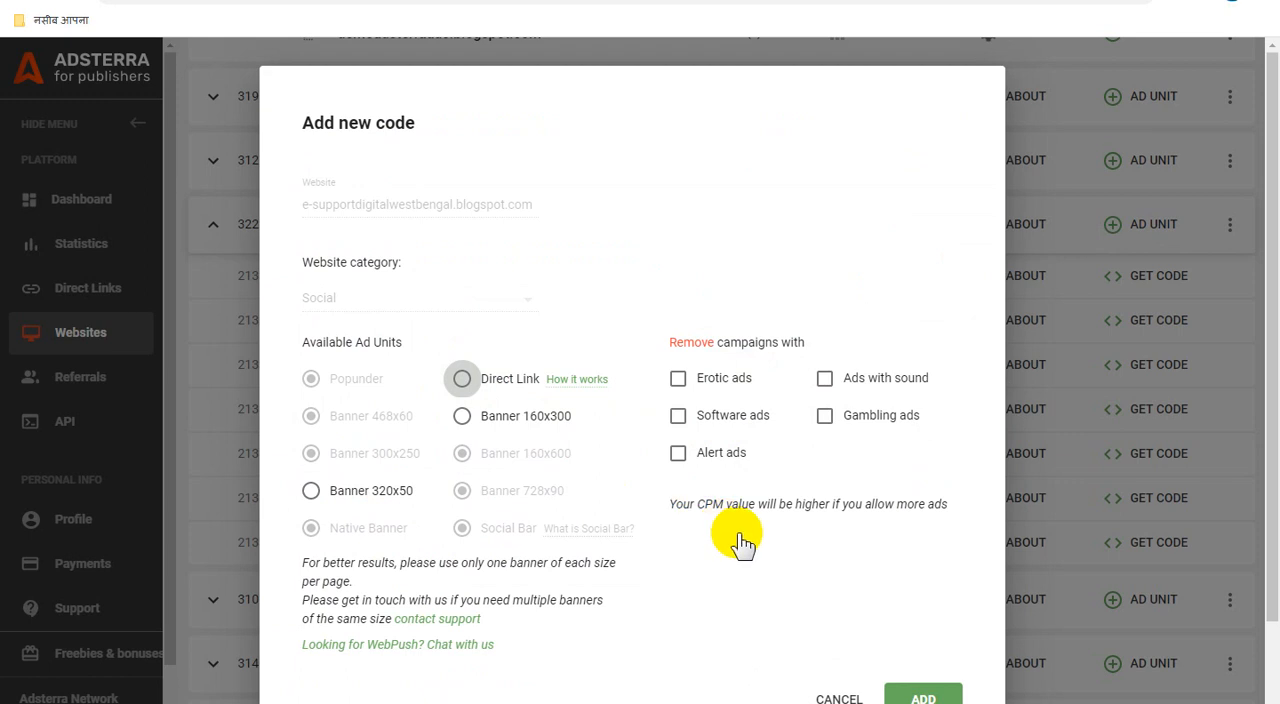
Step: Add a Direct Link ad unit to e-supportdigitalwestbengal.blogspot.com without excluding any campaign types
click(815, 557)
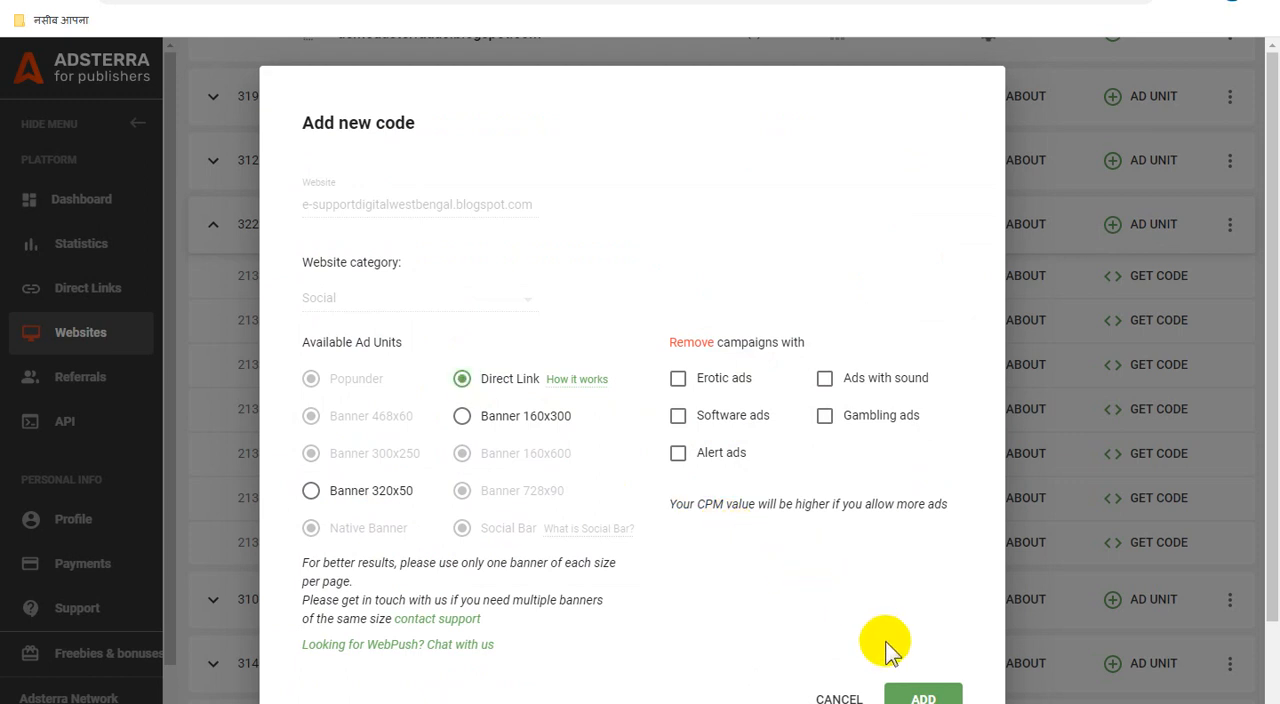
click(922, 694)
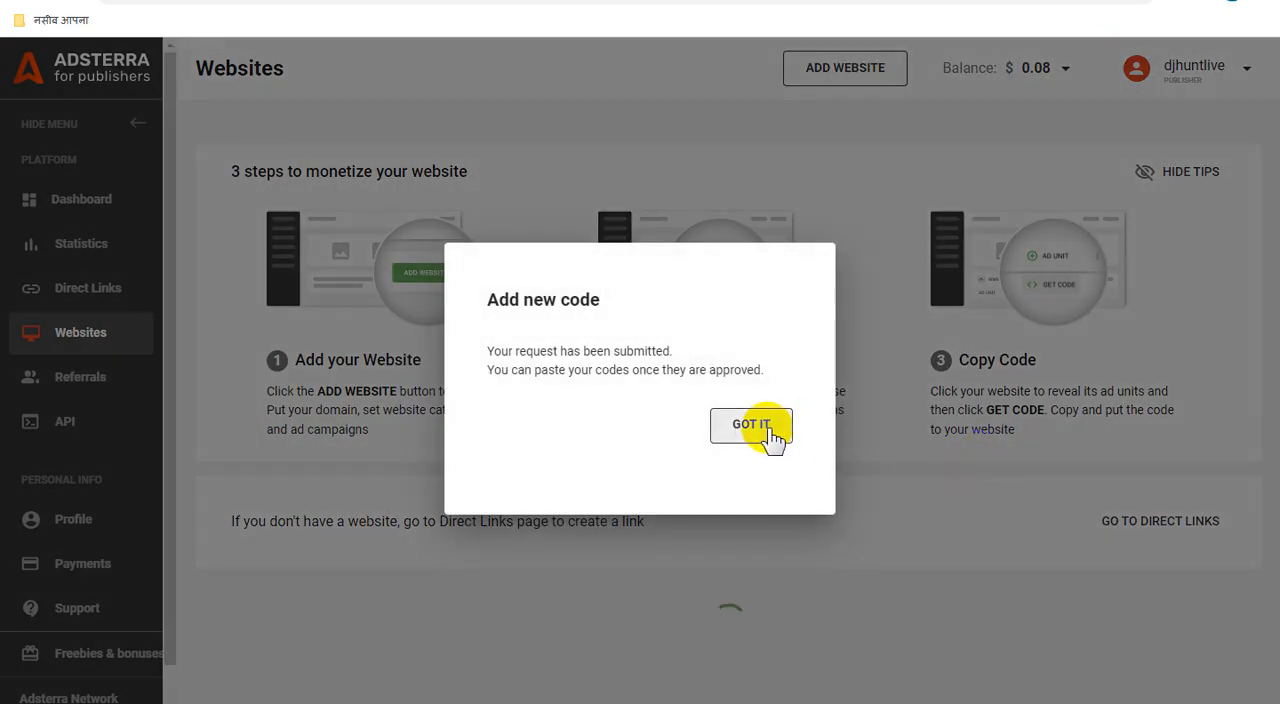
click(750, 425)
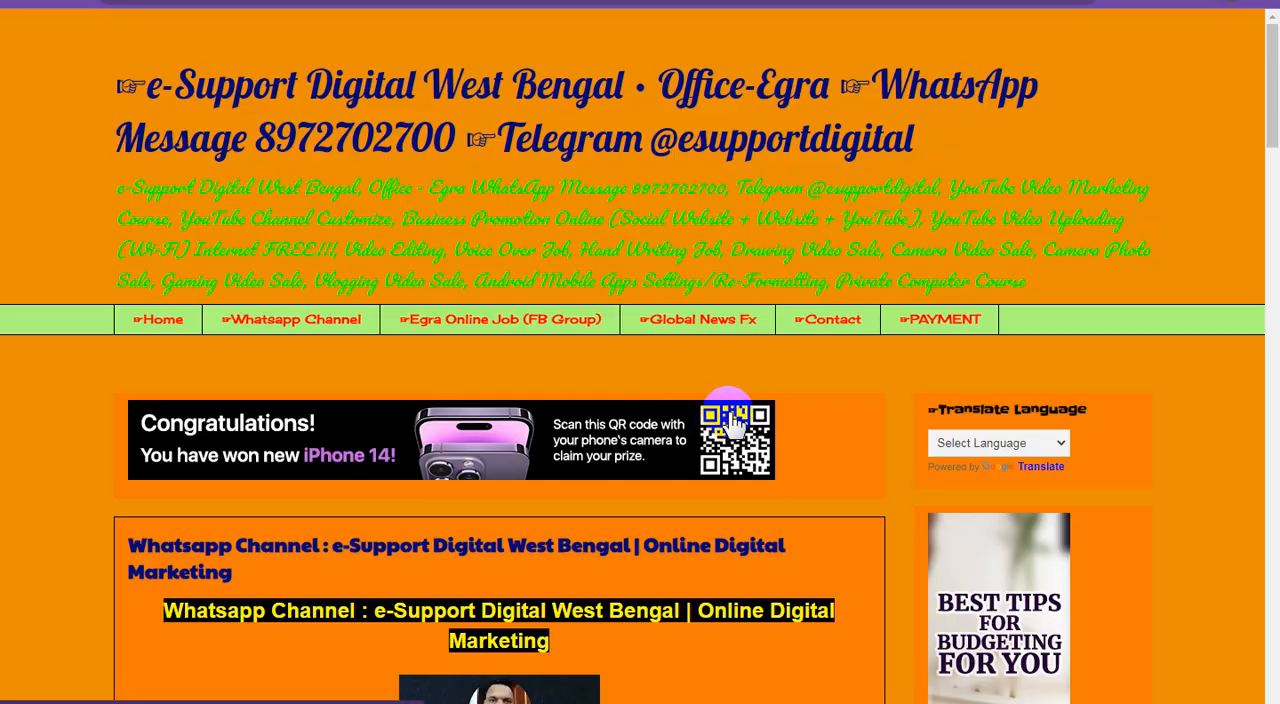
Step: Examine the ad placements on the published e-Support Digital West Bengal blog, reloading its home page
scroll(733, 422, down, 6)
scroll(735, 424, down, 2)
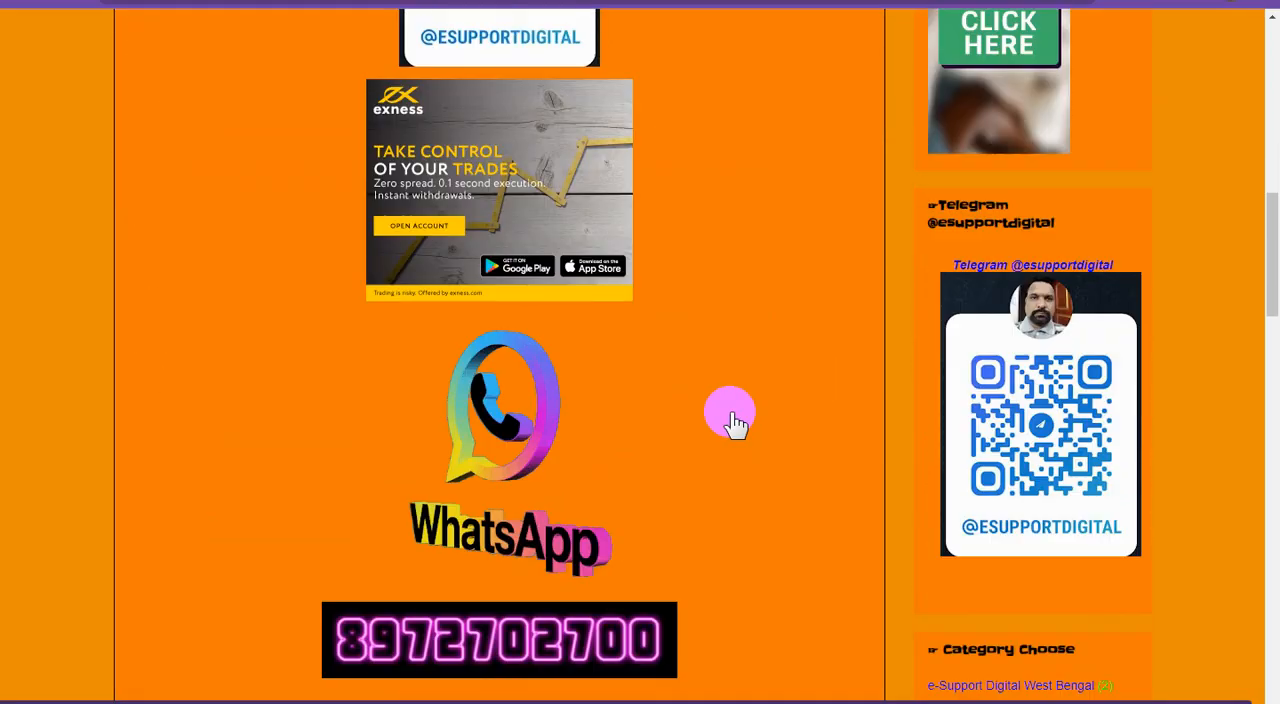
scroll(735, 424, up, 9)
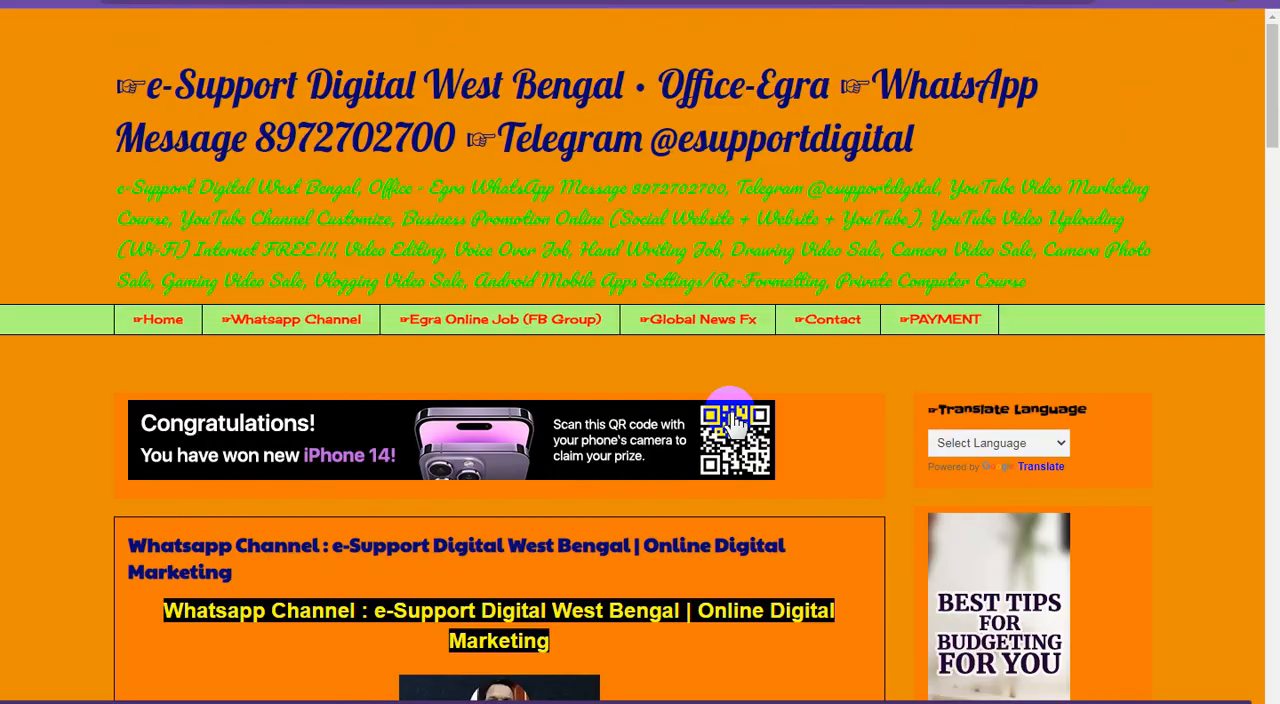
click(162, 322)
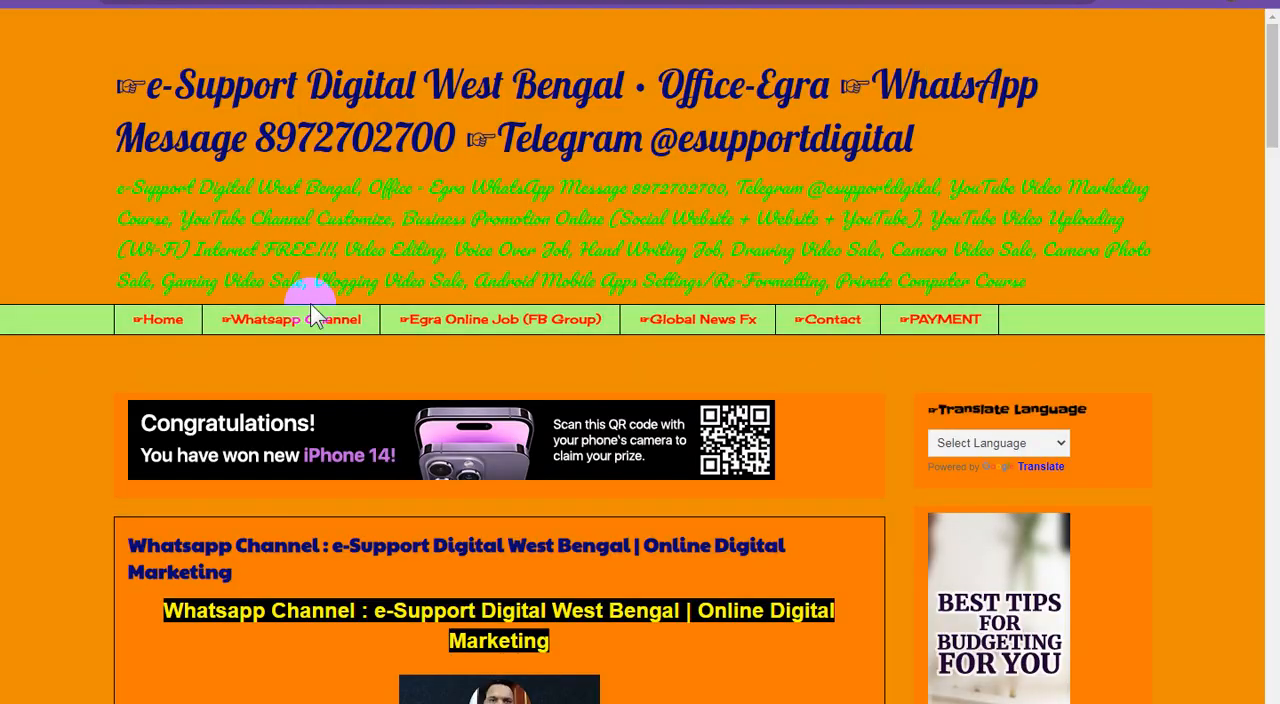
click(172, 322)
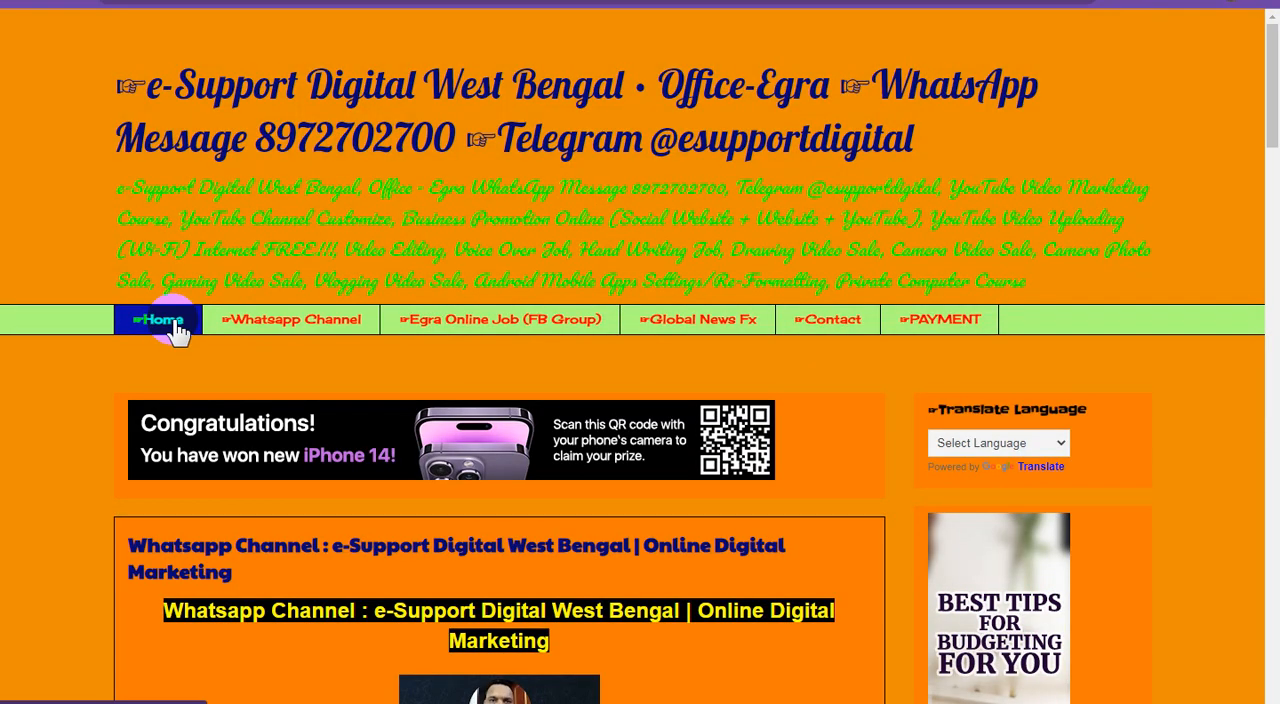
click(678, 316)
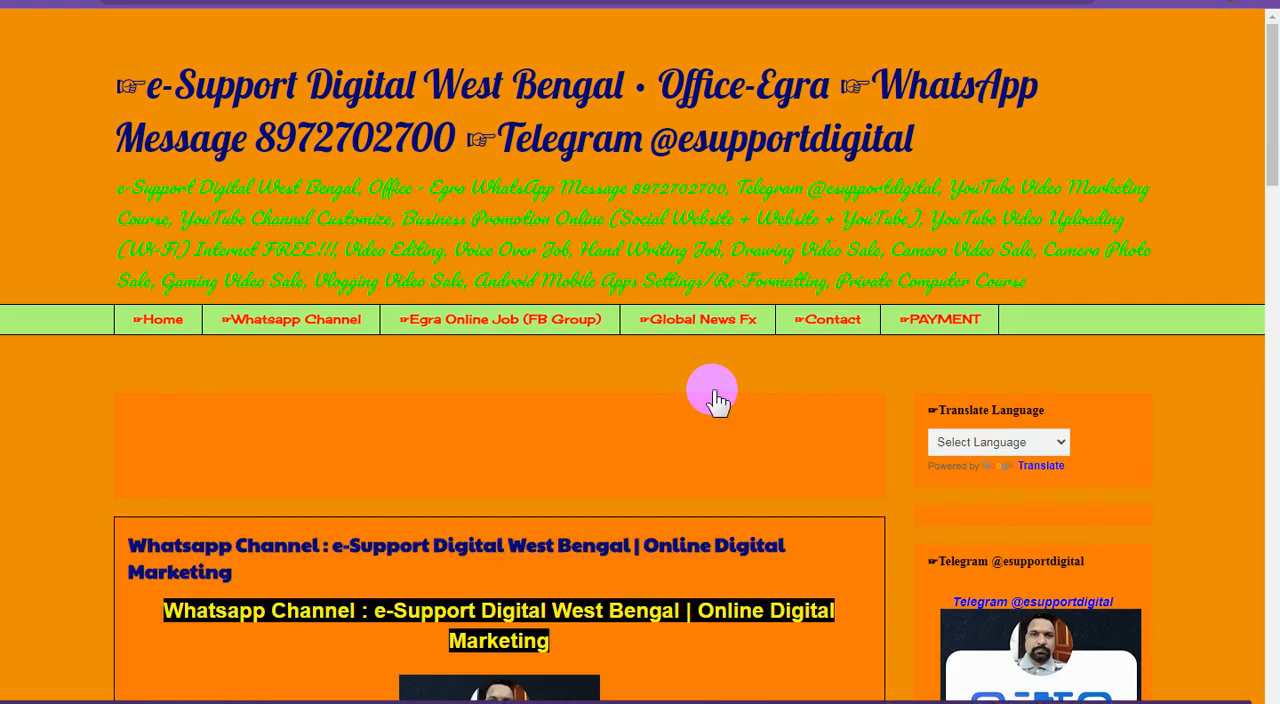
scroll(716, 400, down, 2)
scroll(766, 429, down, 4)
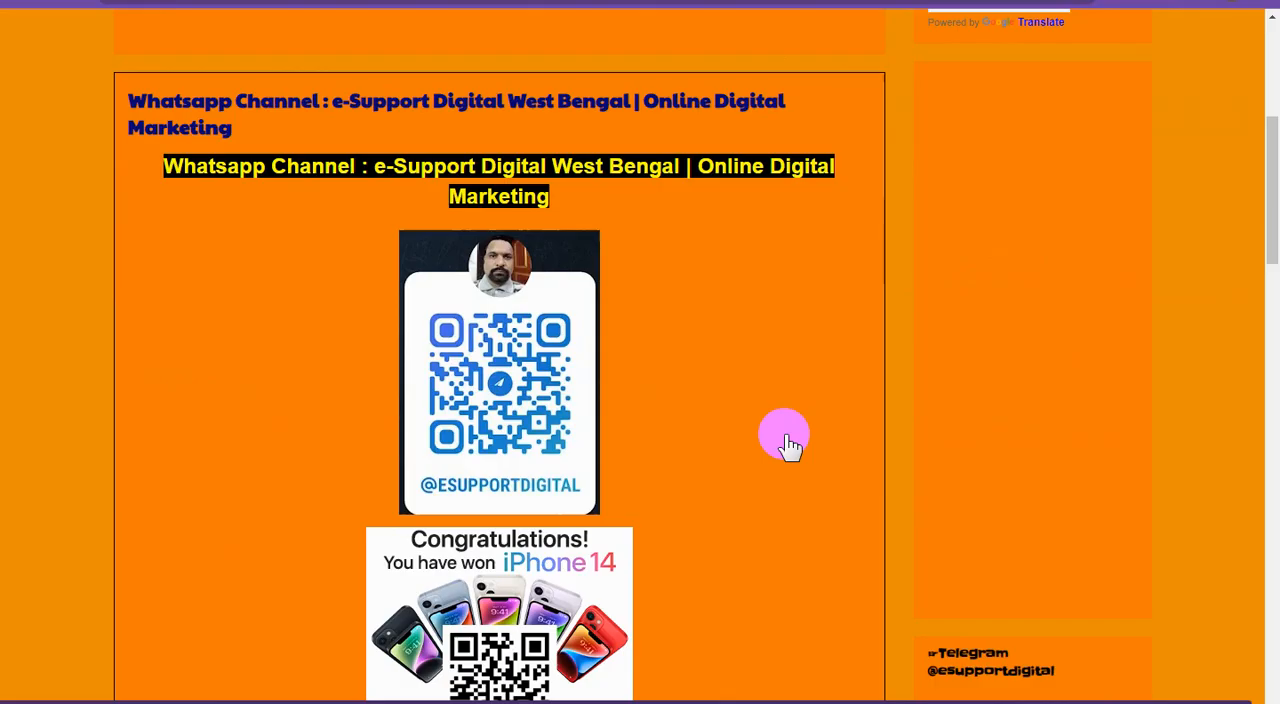
scroll(790, 445, down, 1)
scroll(790, 445, down, 3)
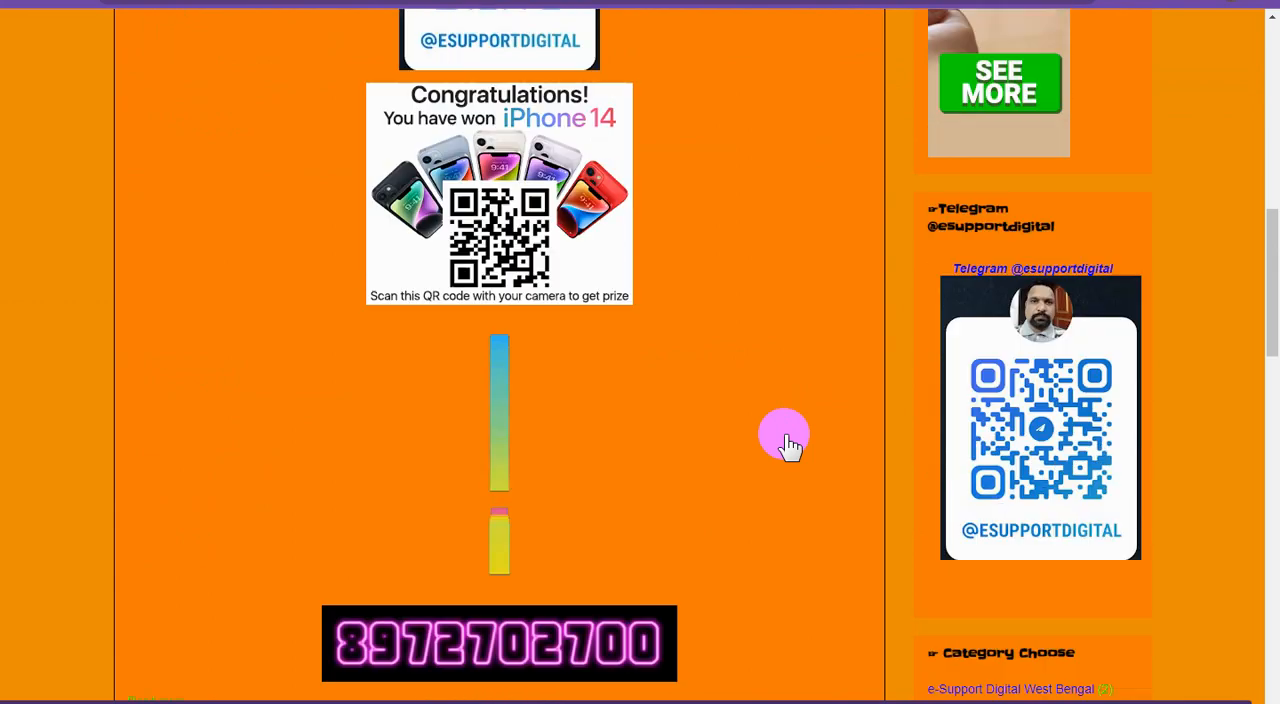
scroll(788, 443, up, 4)
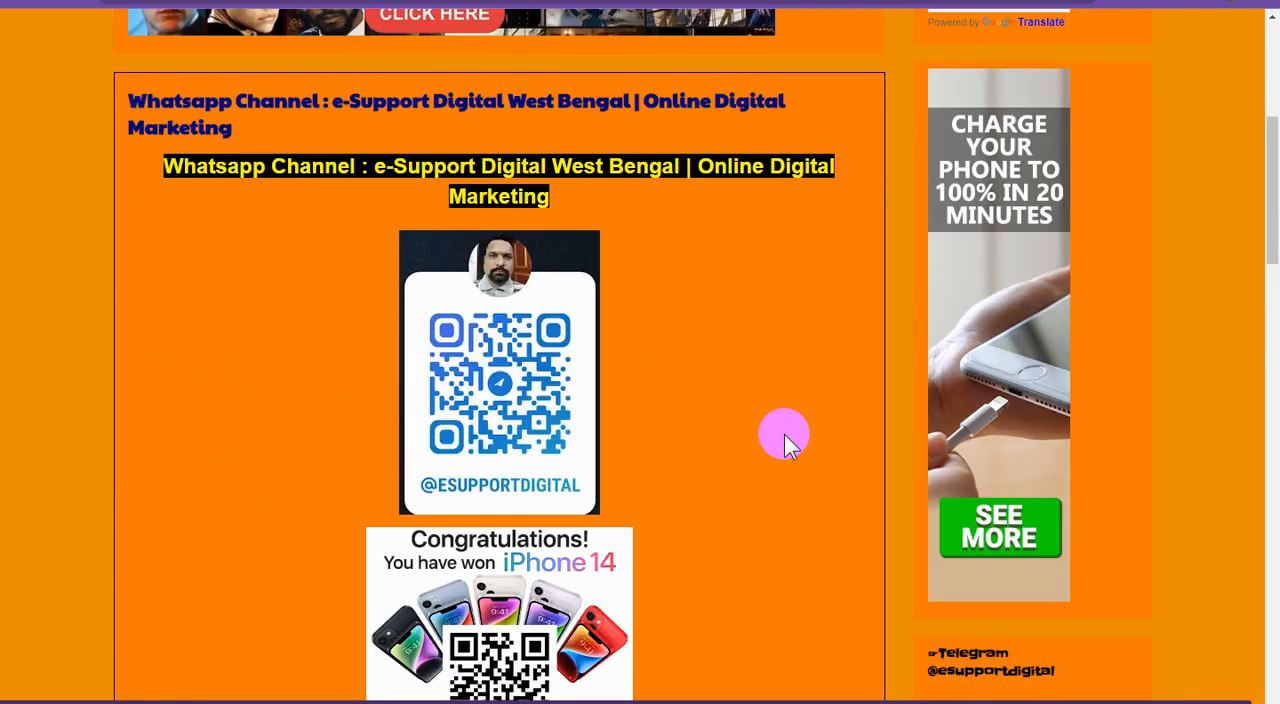
scroll(790, 445, up, 4)
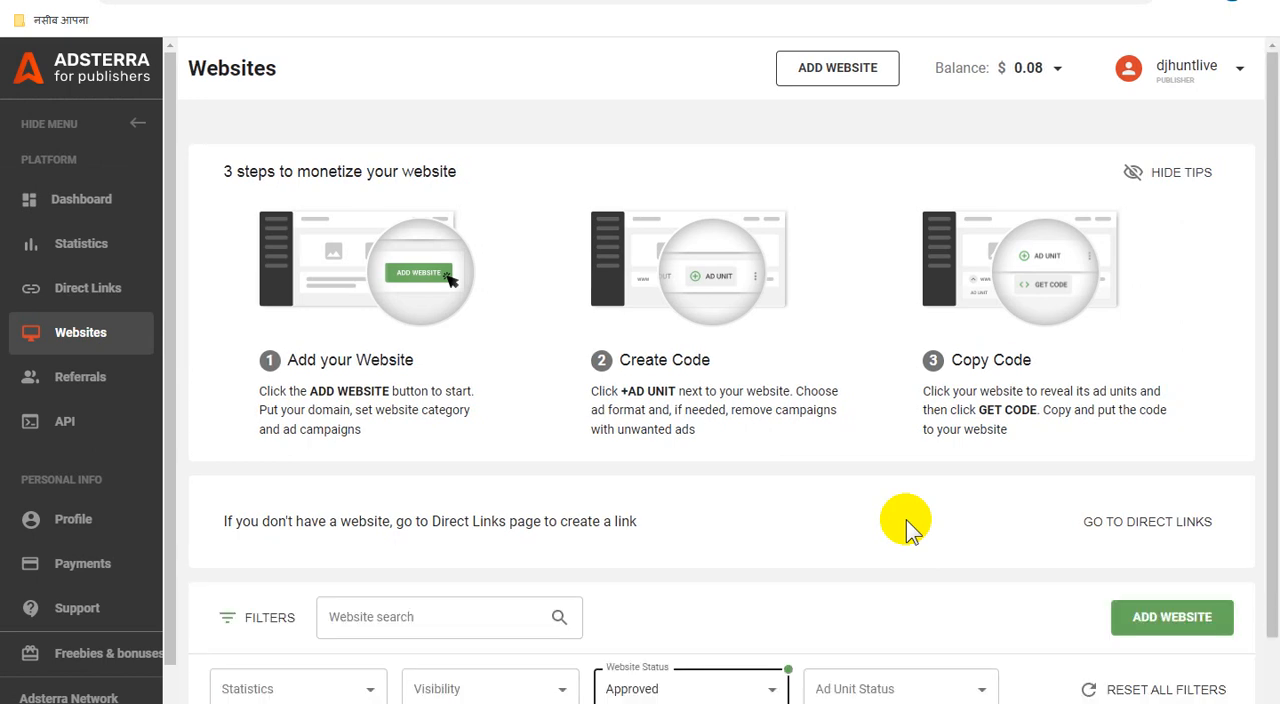
Step: Expand the ad units of e-supportdigitalwestbengal.blogspot.com in the Adsterra Websites list and check the Direct Link's status
scroll(907, 519, down, 1)
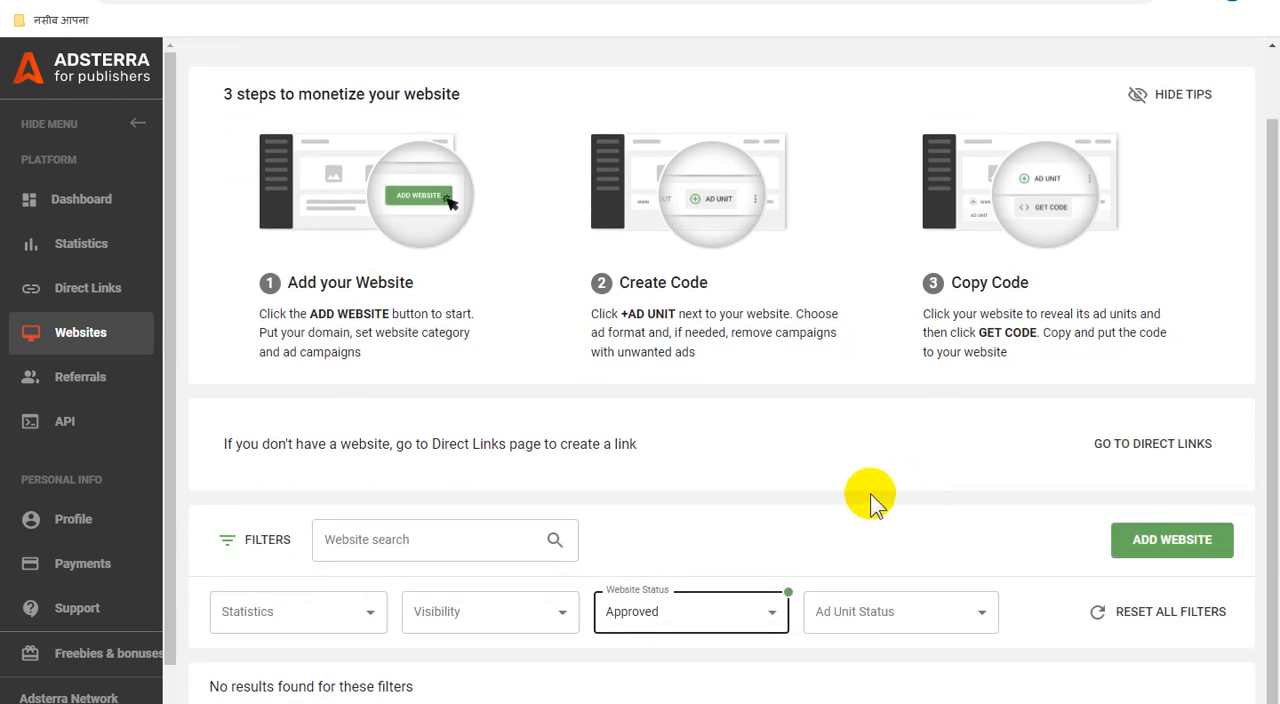
scroll(885, 490, up, 1)
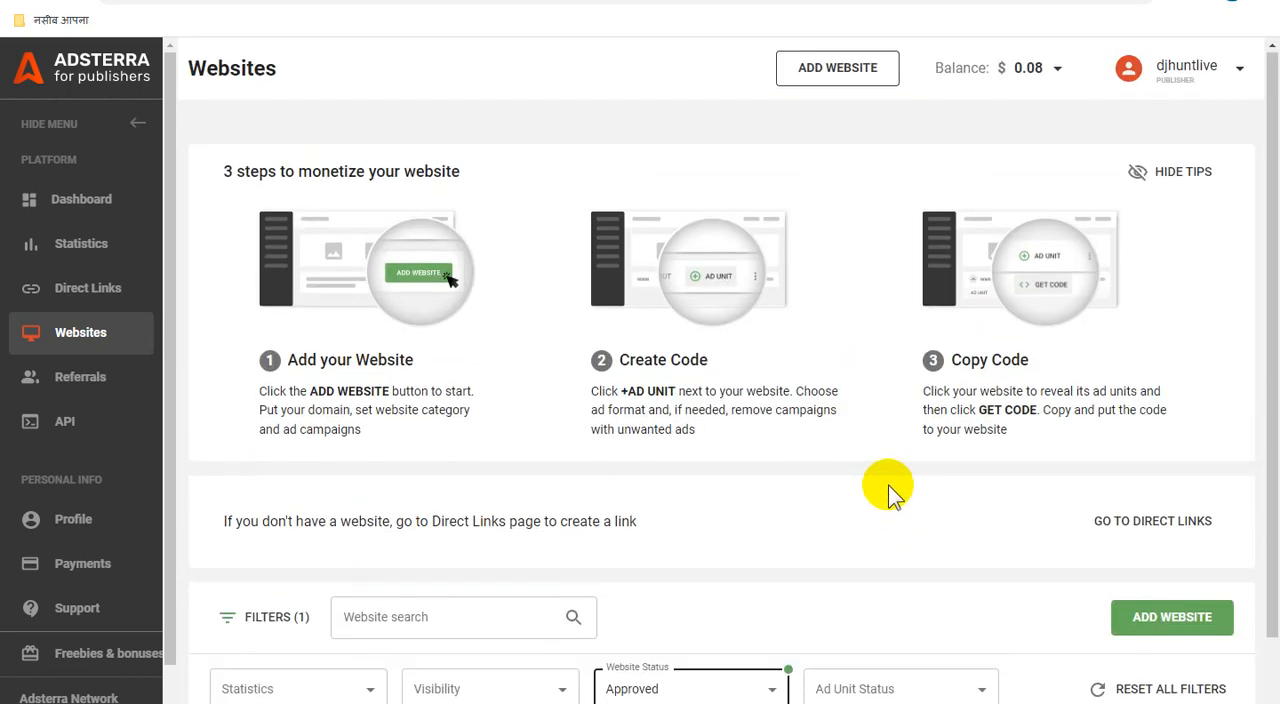
scroll(888, 487, down, 1)
scroll(888, 485, up, 1)
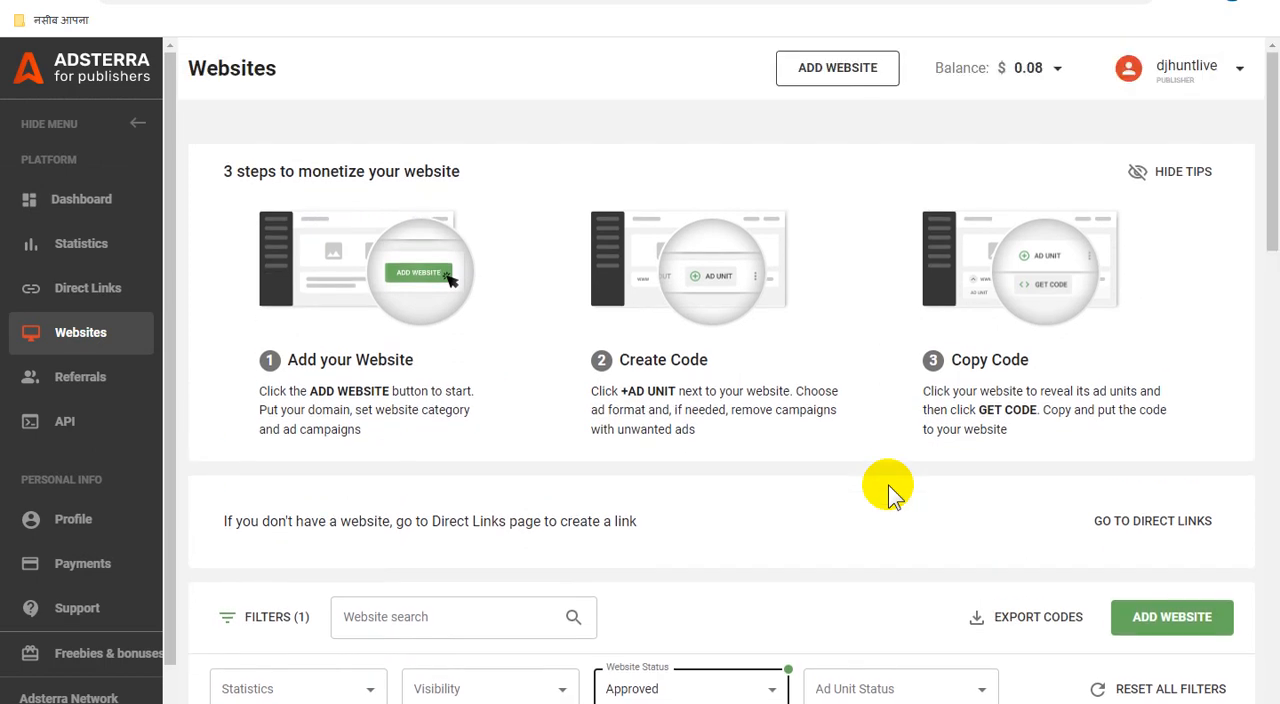
scroll(890, 490, down, 6)
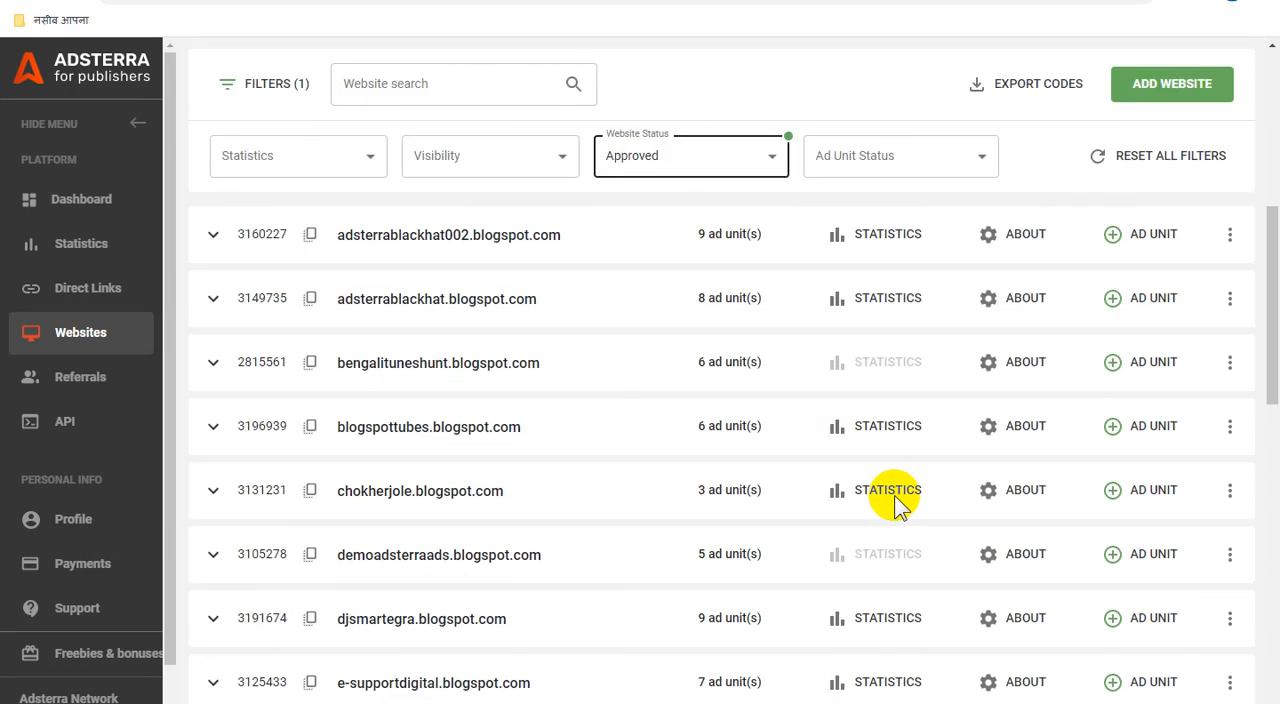
scroll(895, 500, down, 4)
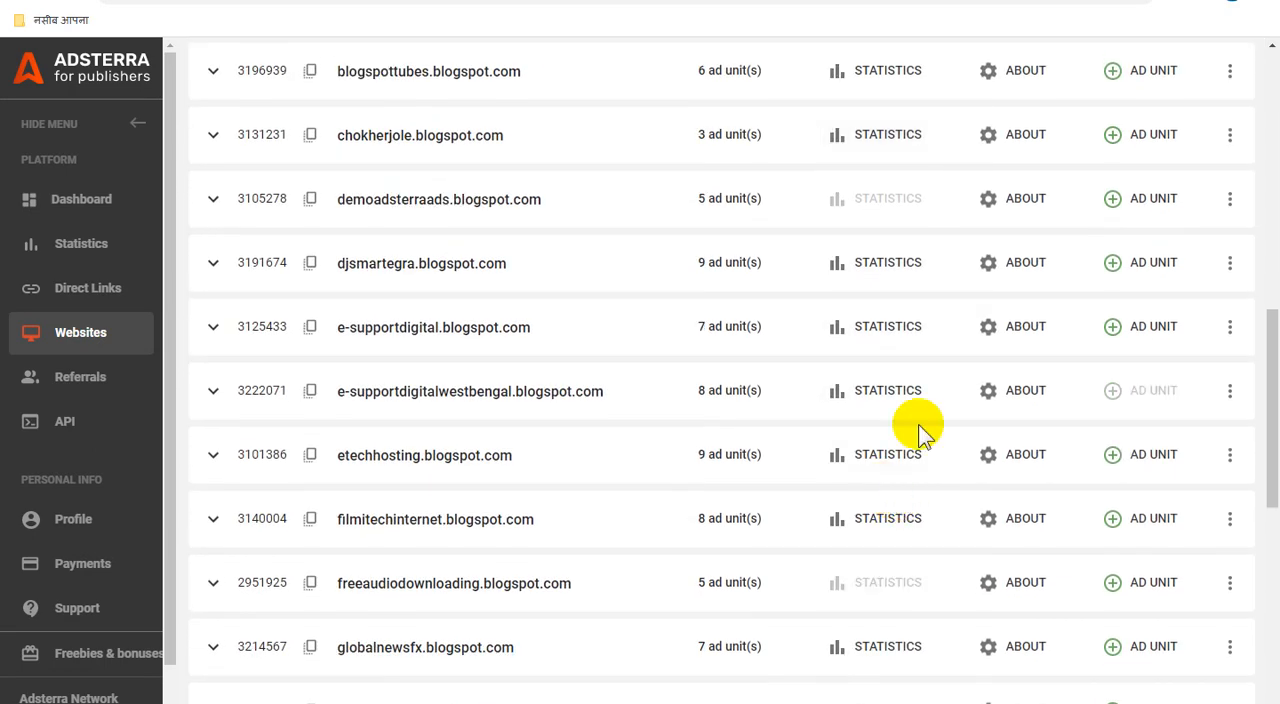
click(212, 394)
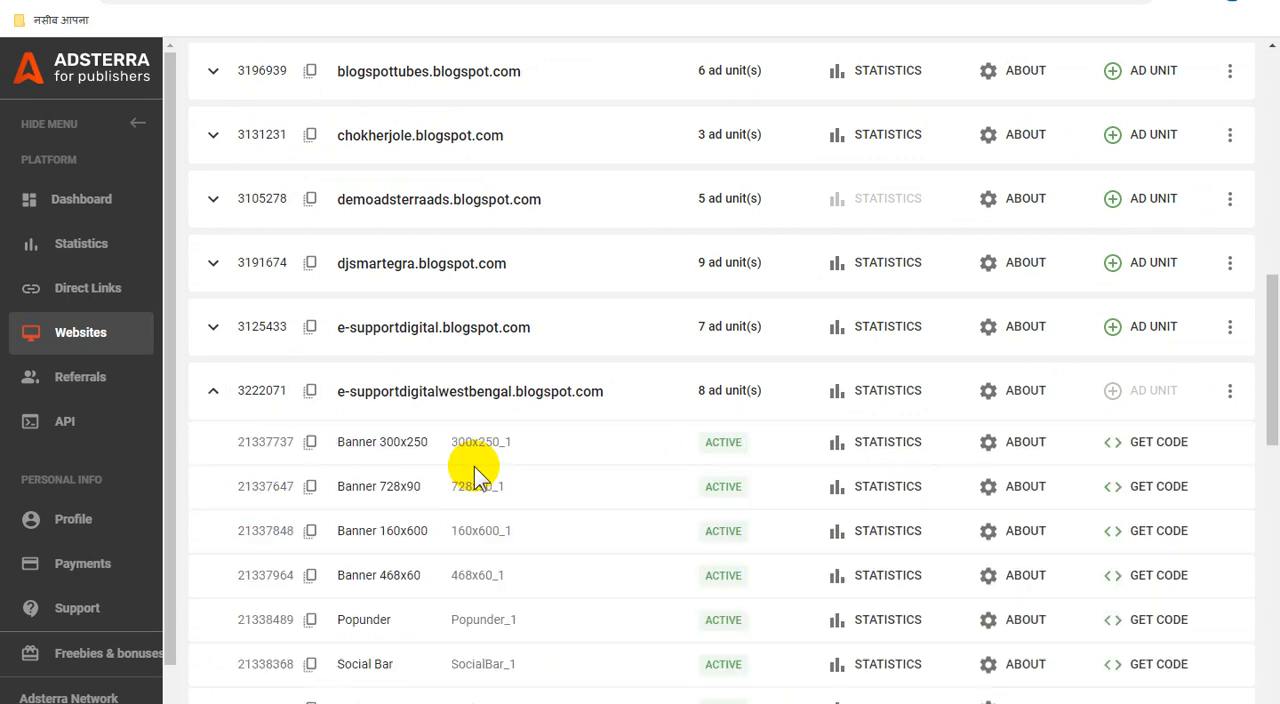
scroll(574, 457, down, 1)
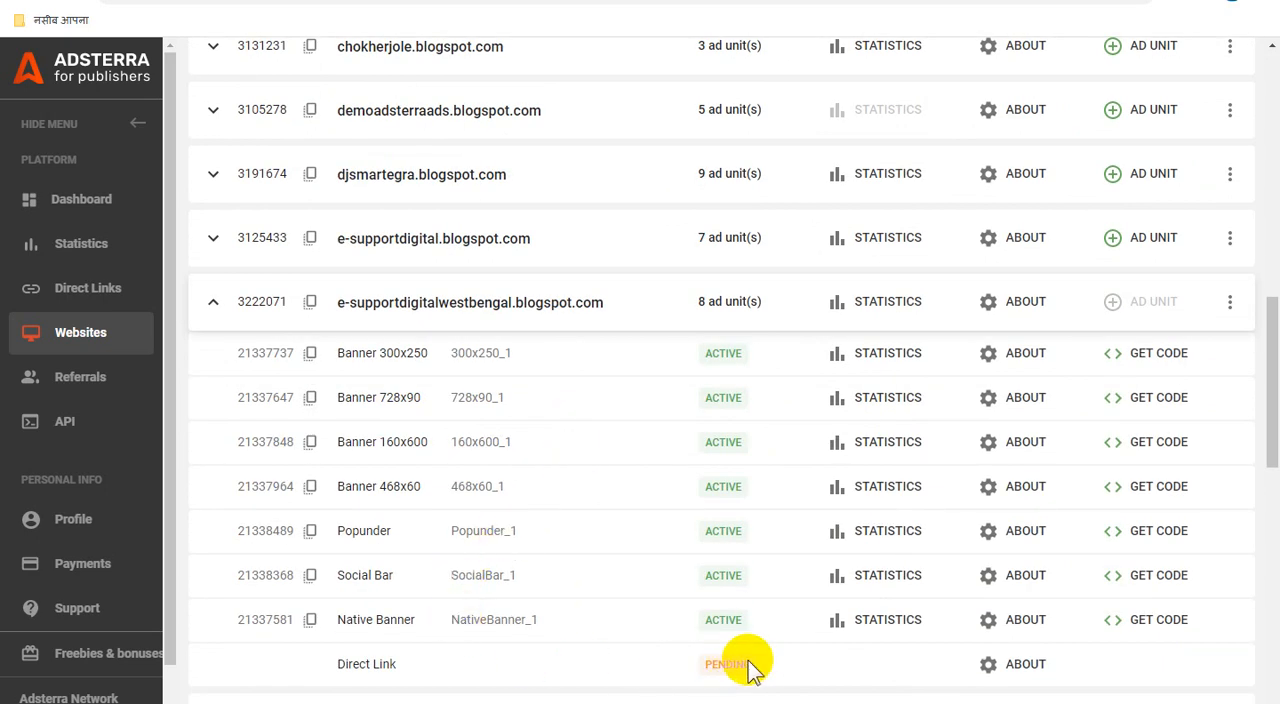
scroll(737, 658, down, 2)
drag(333, 488, 451, 486)
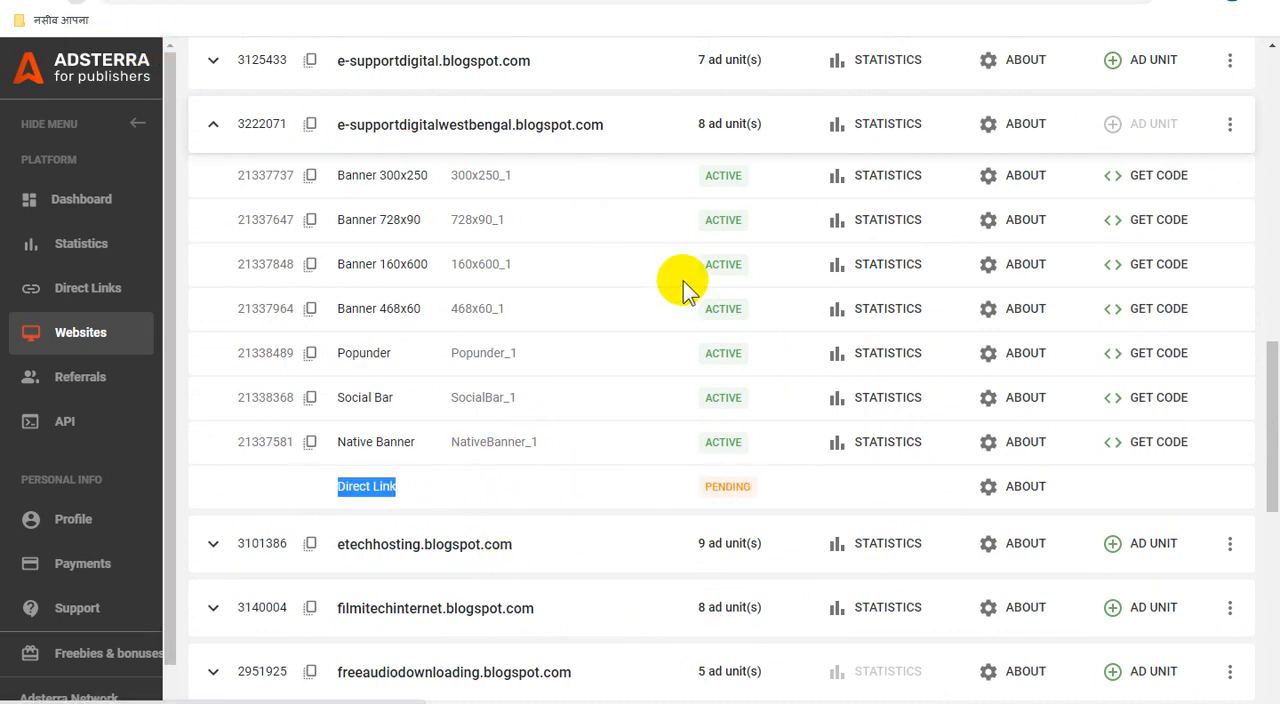
Step: Reload the Websites list and expand the ad units of e-supportdigitalwestbengal.blogspot.com again
click(834, 438)
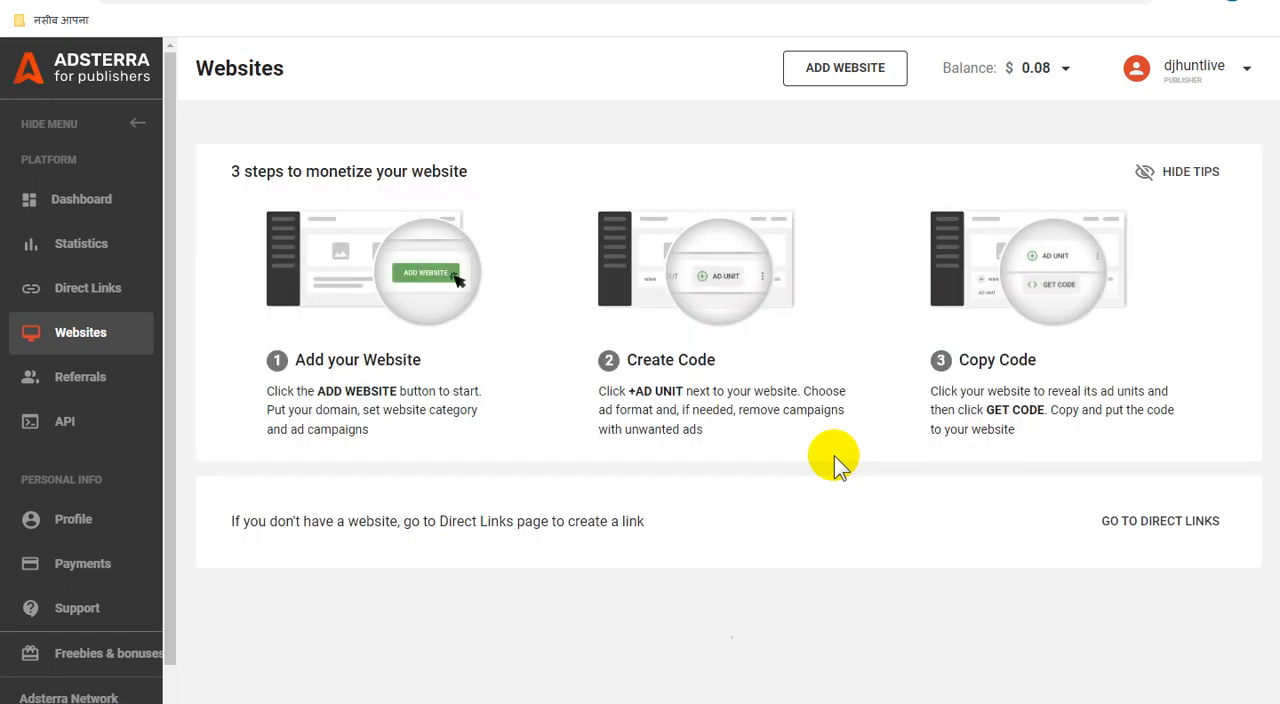
scroll(760, 435, down, 1)
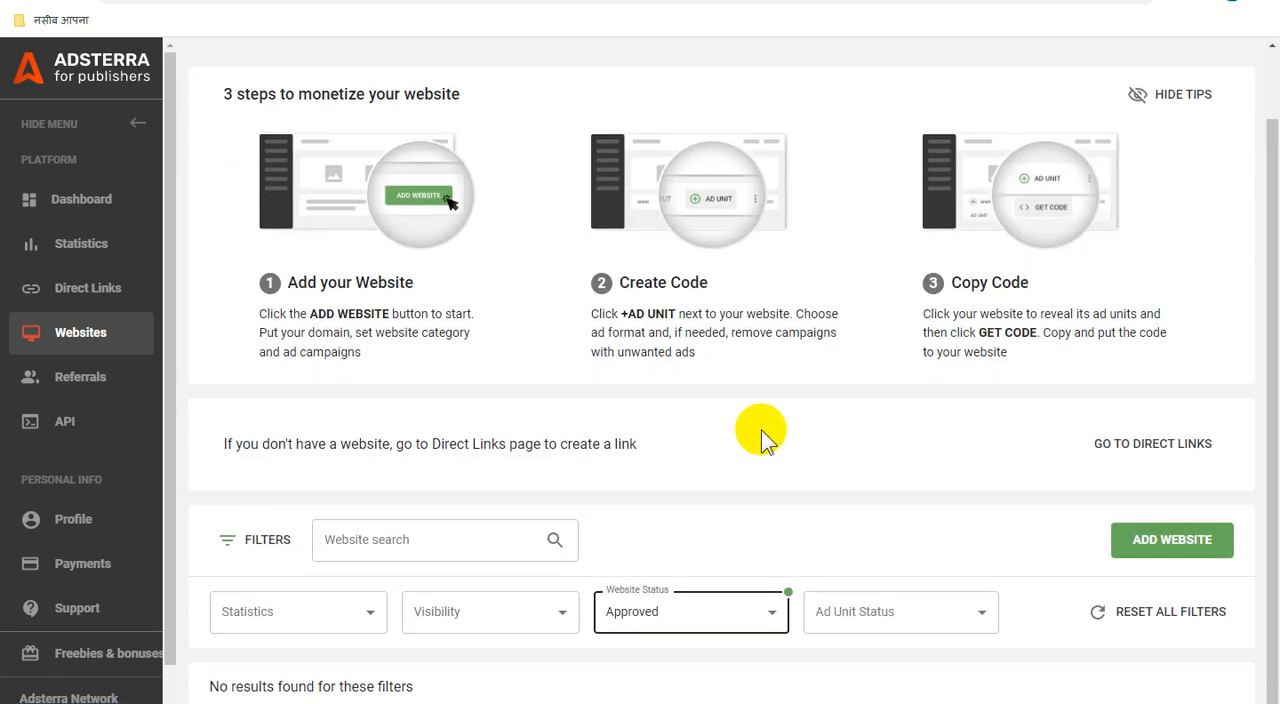
scroll(760, 445, up, 1)
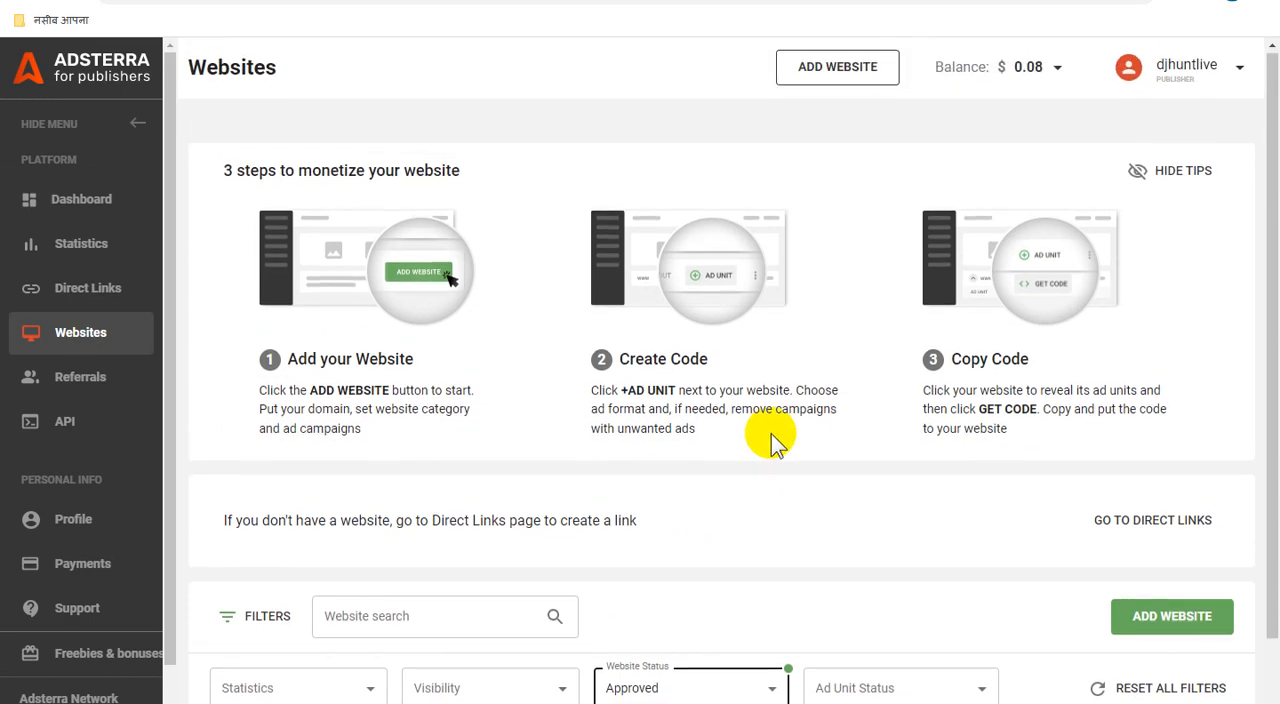
scroll(771, 433, down, 1)
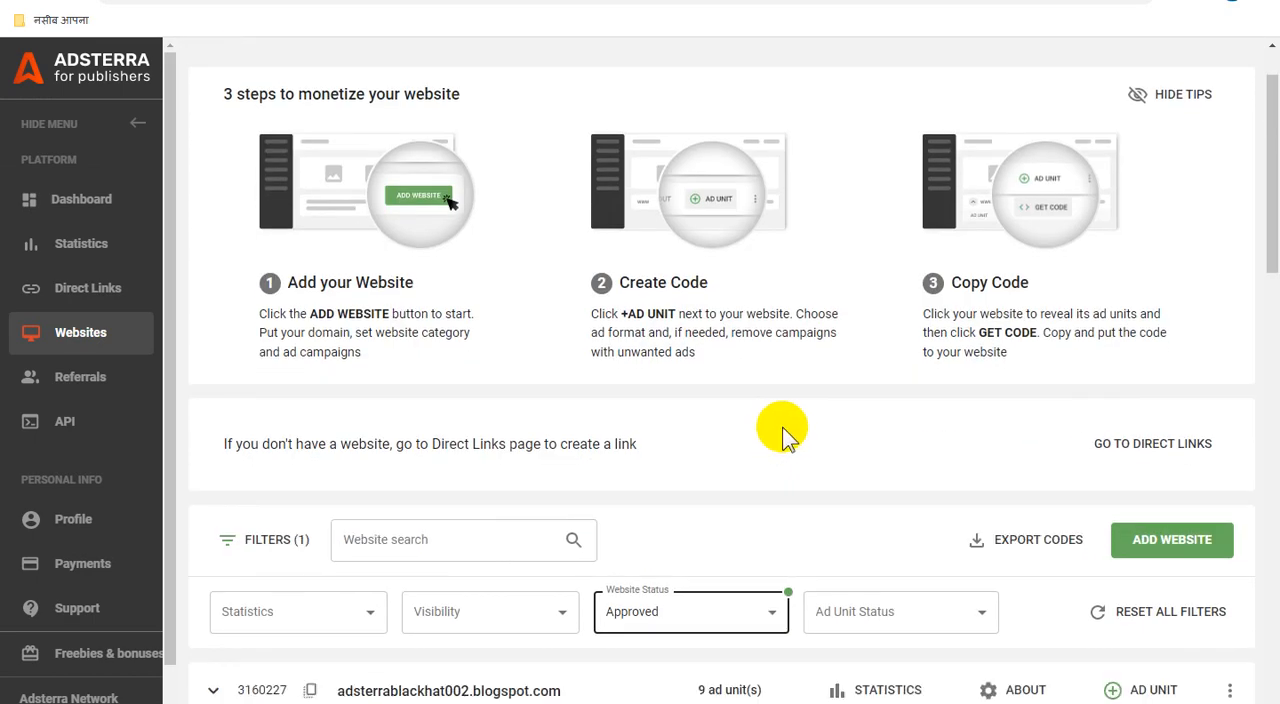
scroll(784, 436, down, 8)
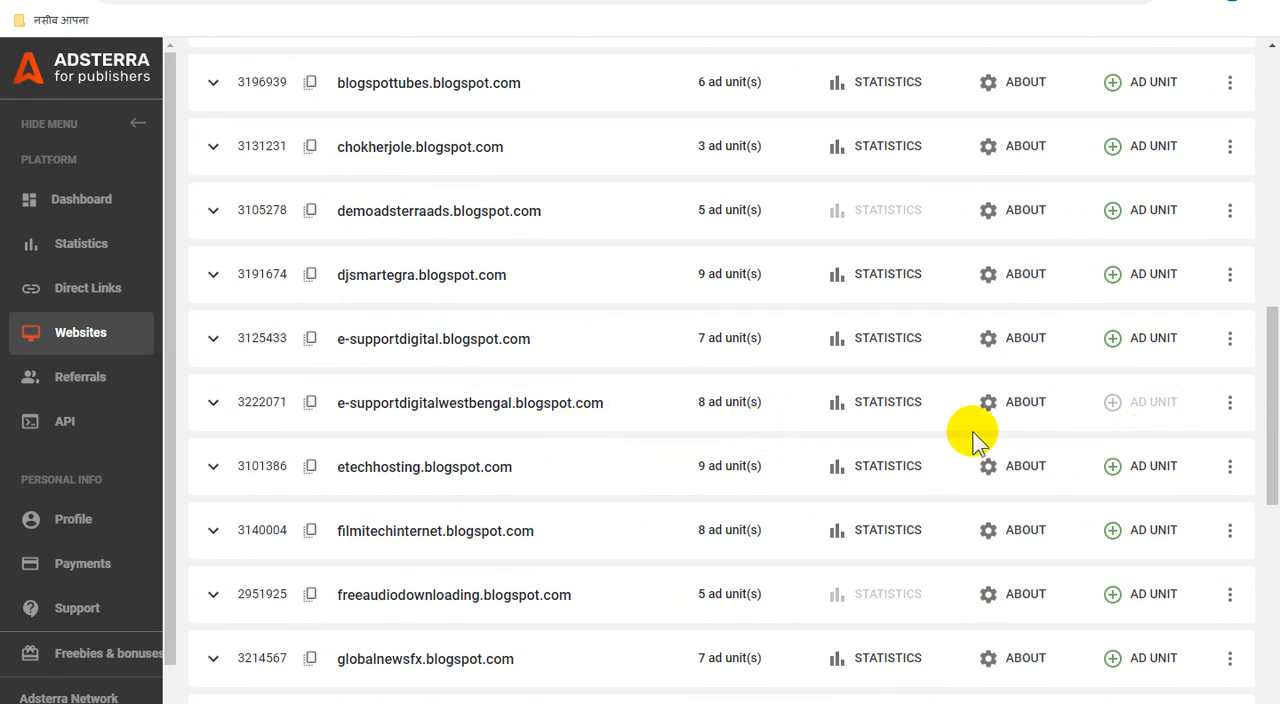
scroll(800, 420, down, 1)
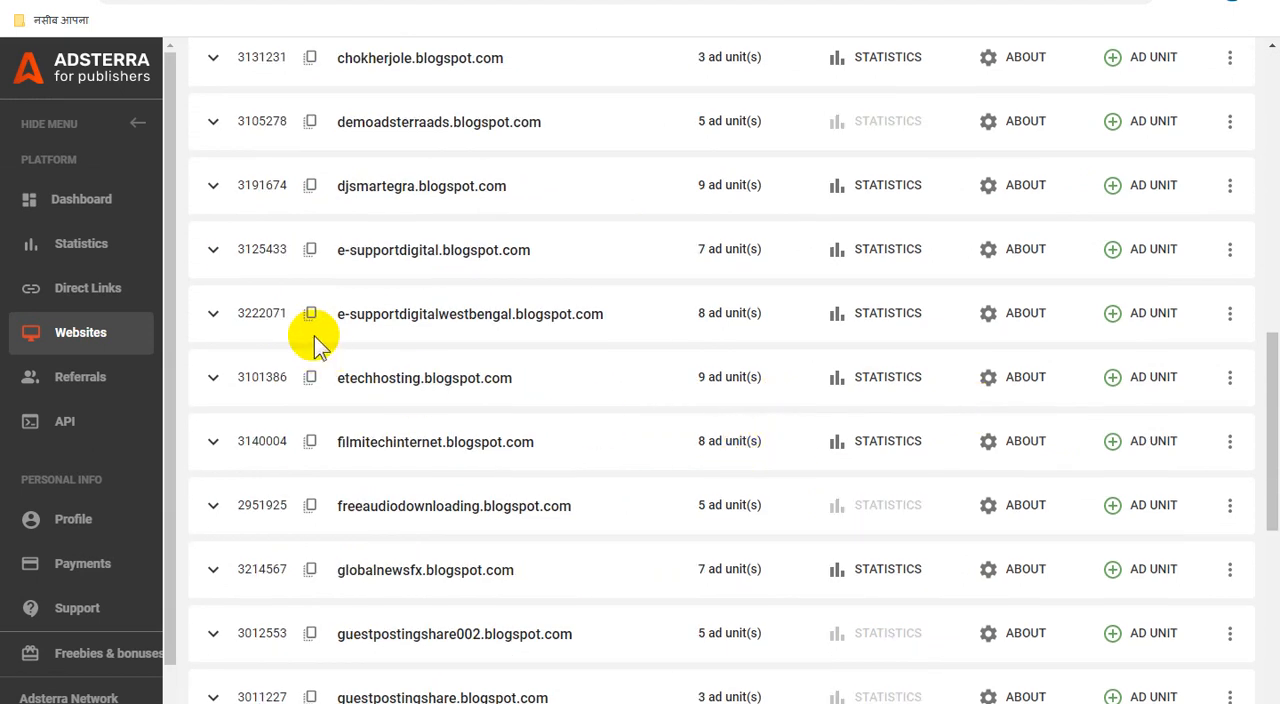
click(214, 318)
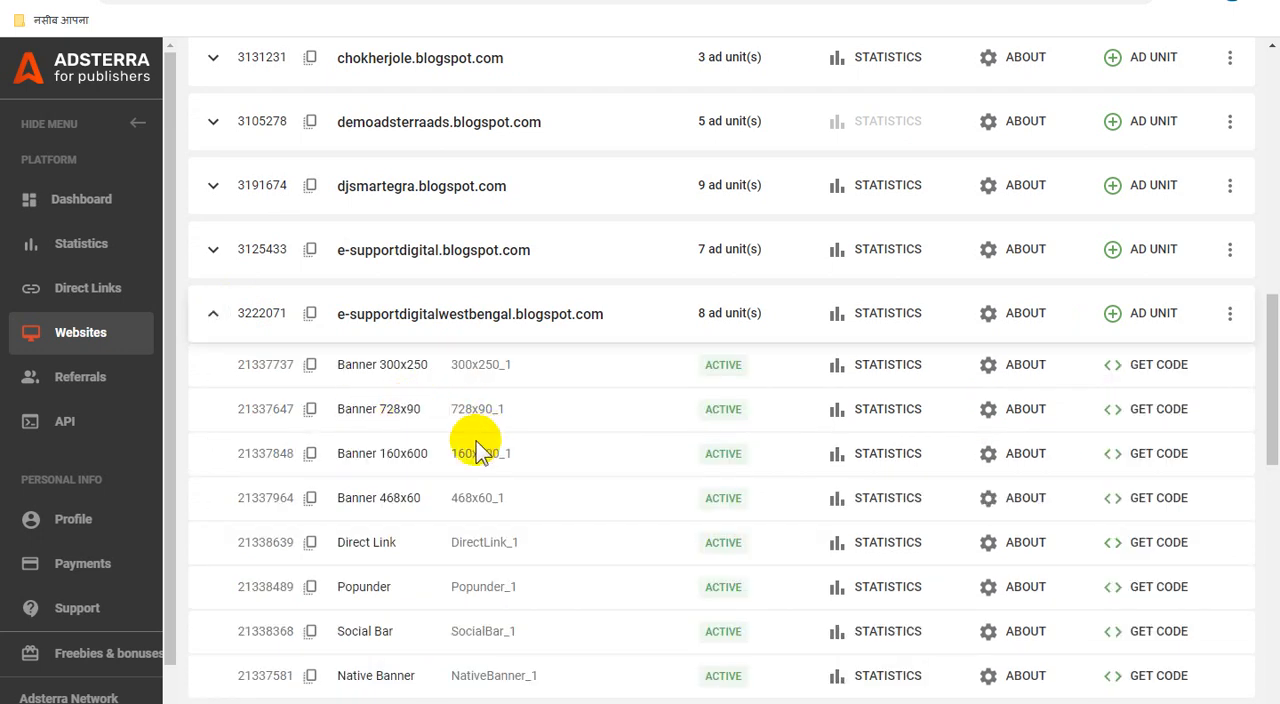
Step: Get the code of the Direct Link ad unit and copy its direct URL
click(1150, 553)
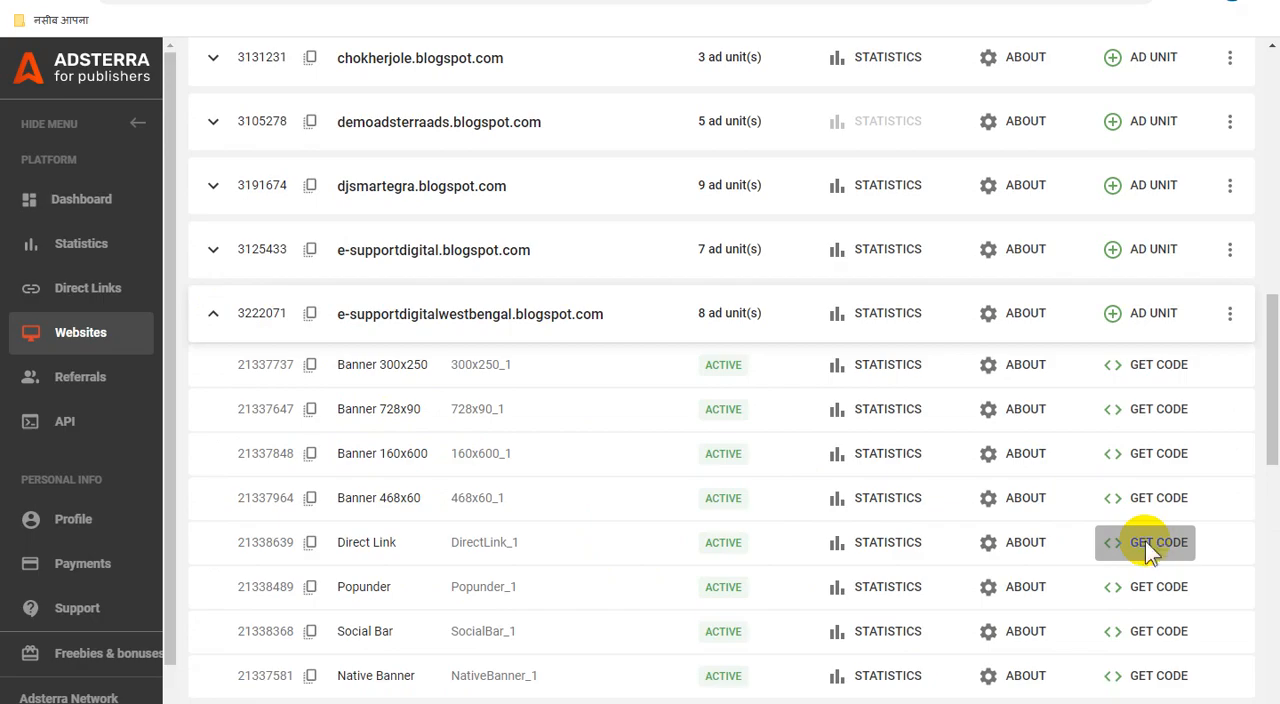
click(1145, 541)
click(963, 484)
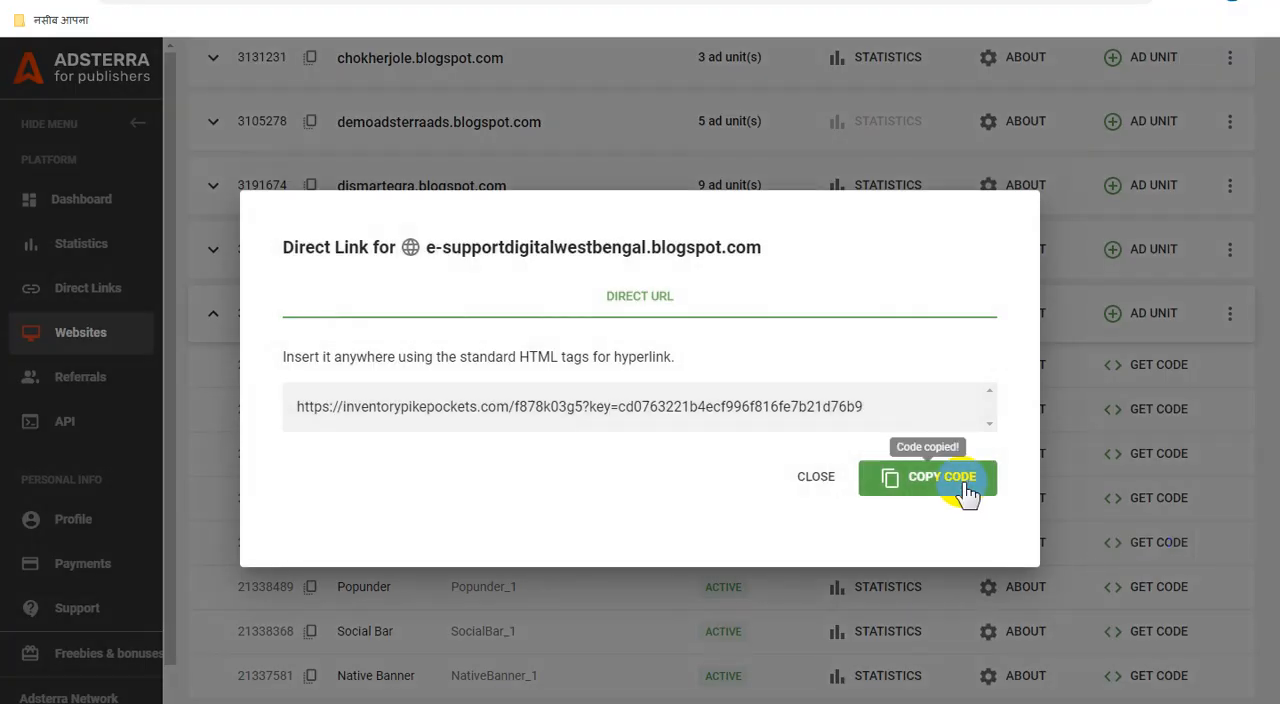
Step: Switch to Blogger and open the post "Whatsapp Channel : e-Support Digital West Bengal | Online Digital Marketing" for editing
click(332, 692)
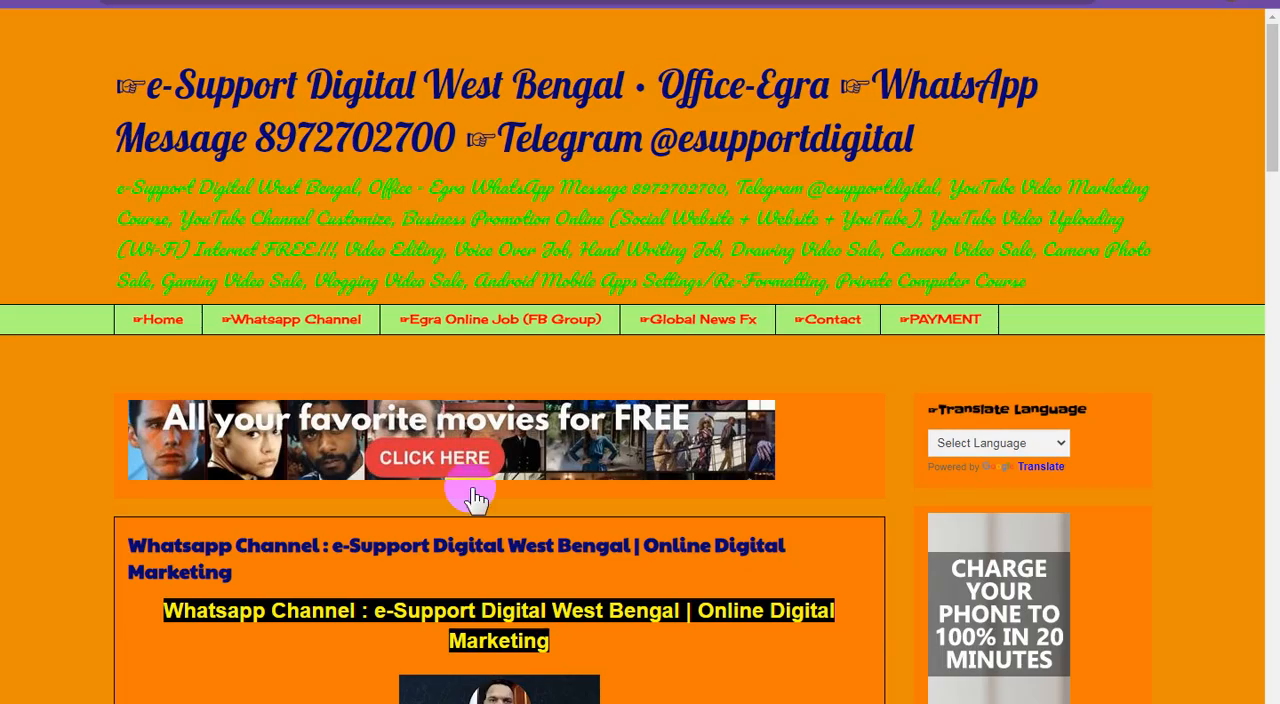
click(716, 18)
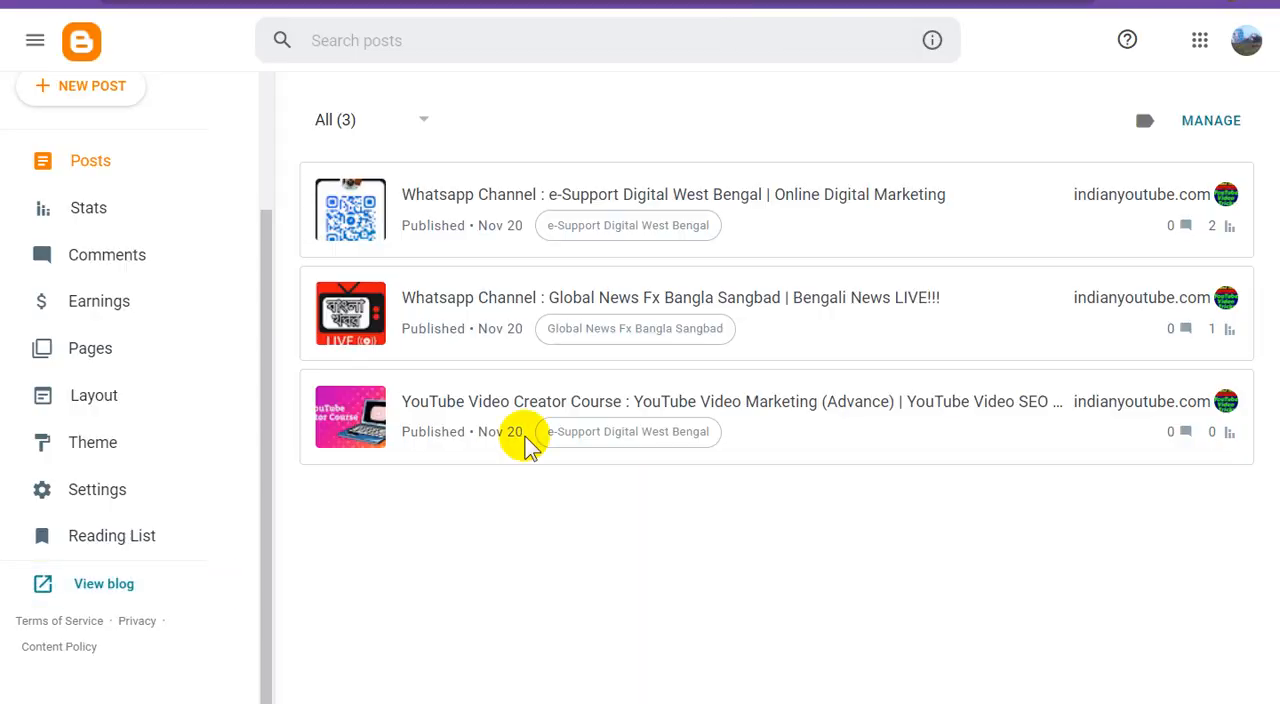
click(657, 194)
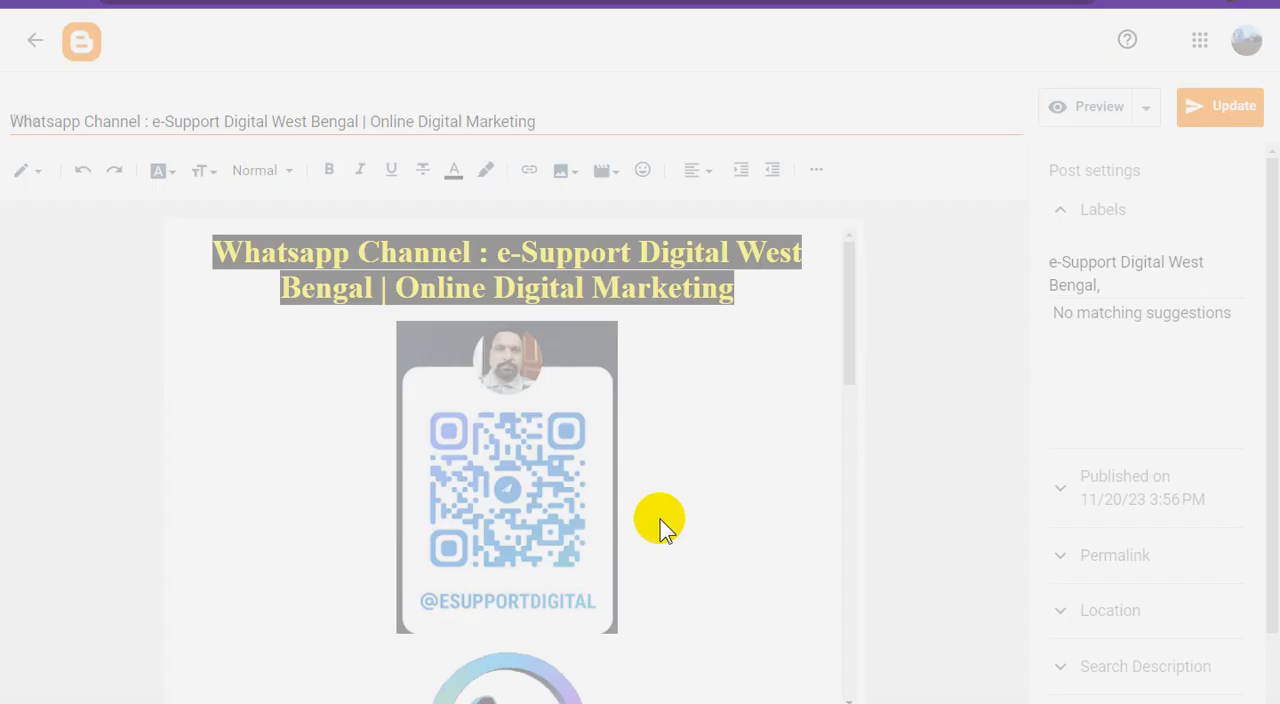
Step: Replace the link on the post's QR code image with the copied Adsterra direct URL
scroll(671, 510, down, 2)
scroll(673, 512, up, 2)
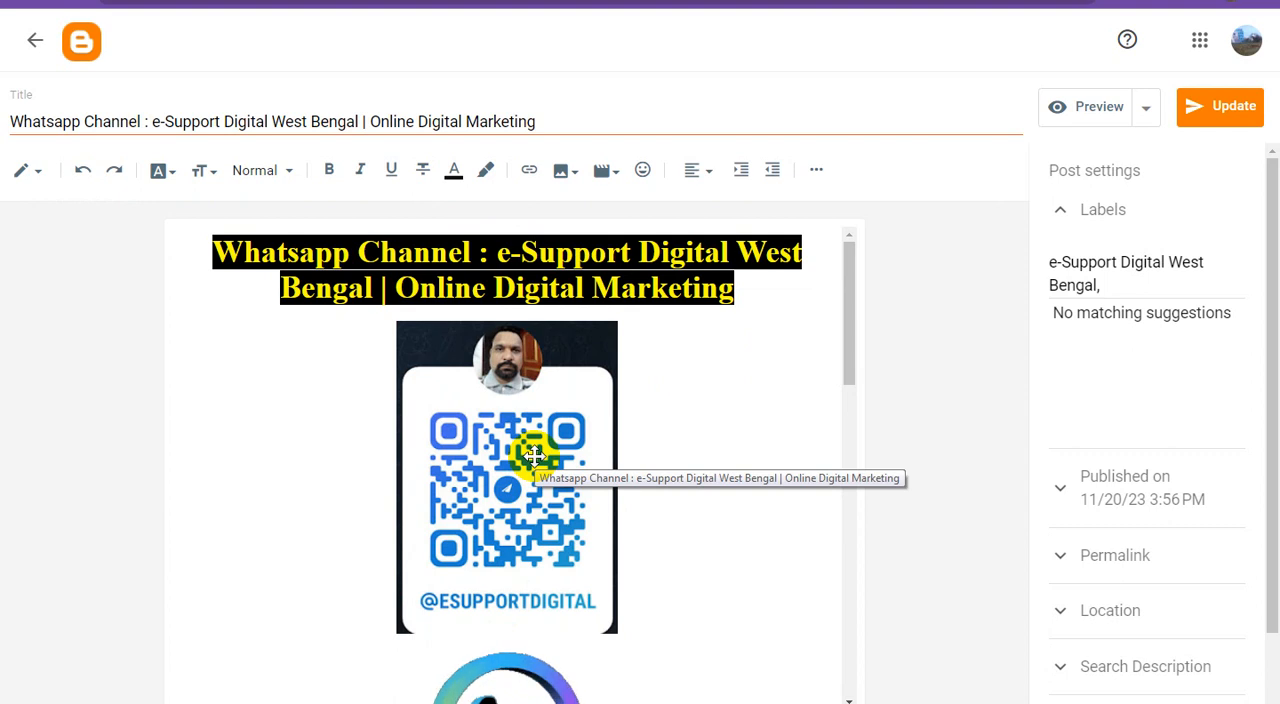
scroll(543, 457, down, 3)
click(543, 305)
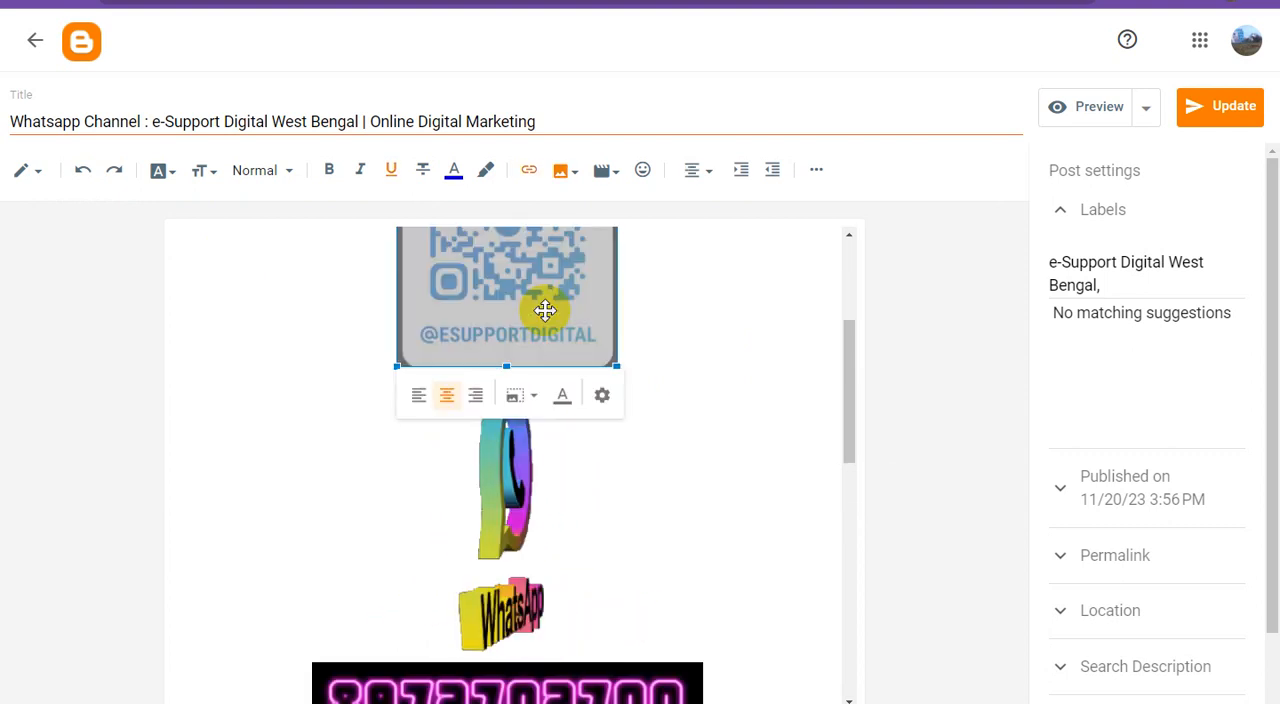
click(529, 170)
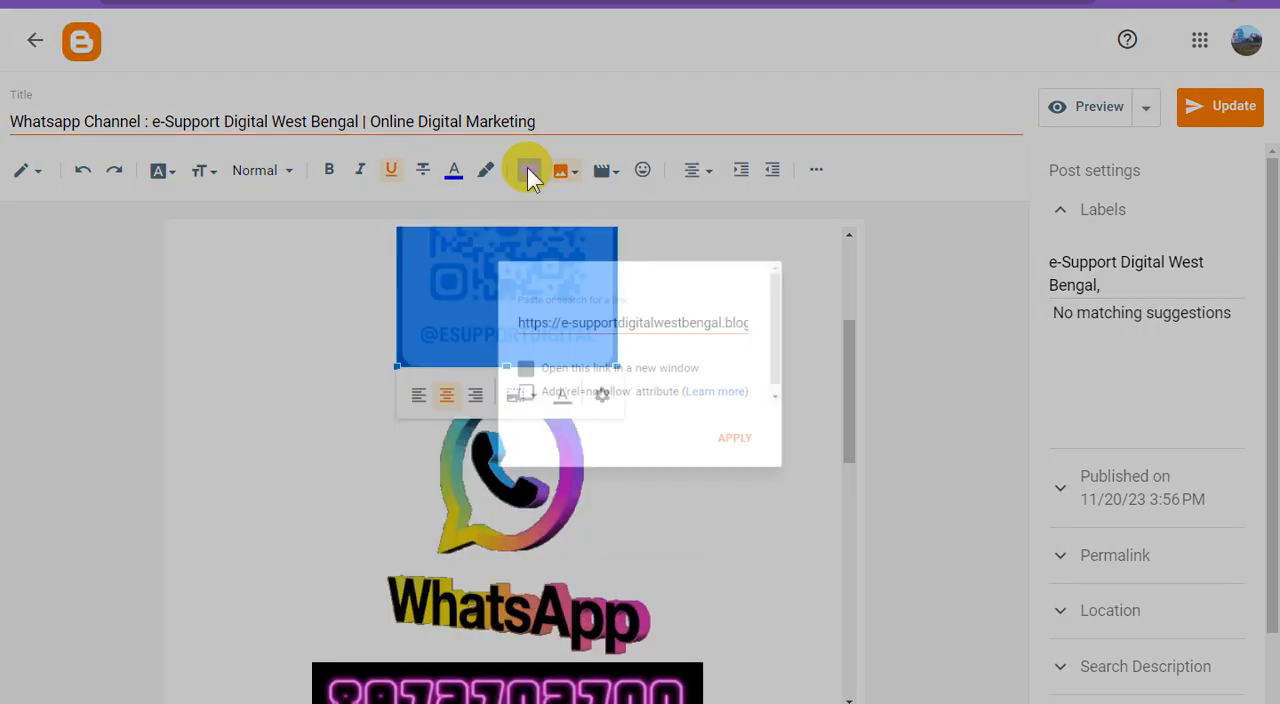
triple_click(657, 314)
key(ctrl+v)
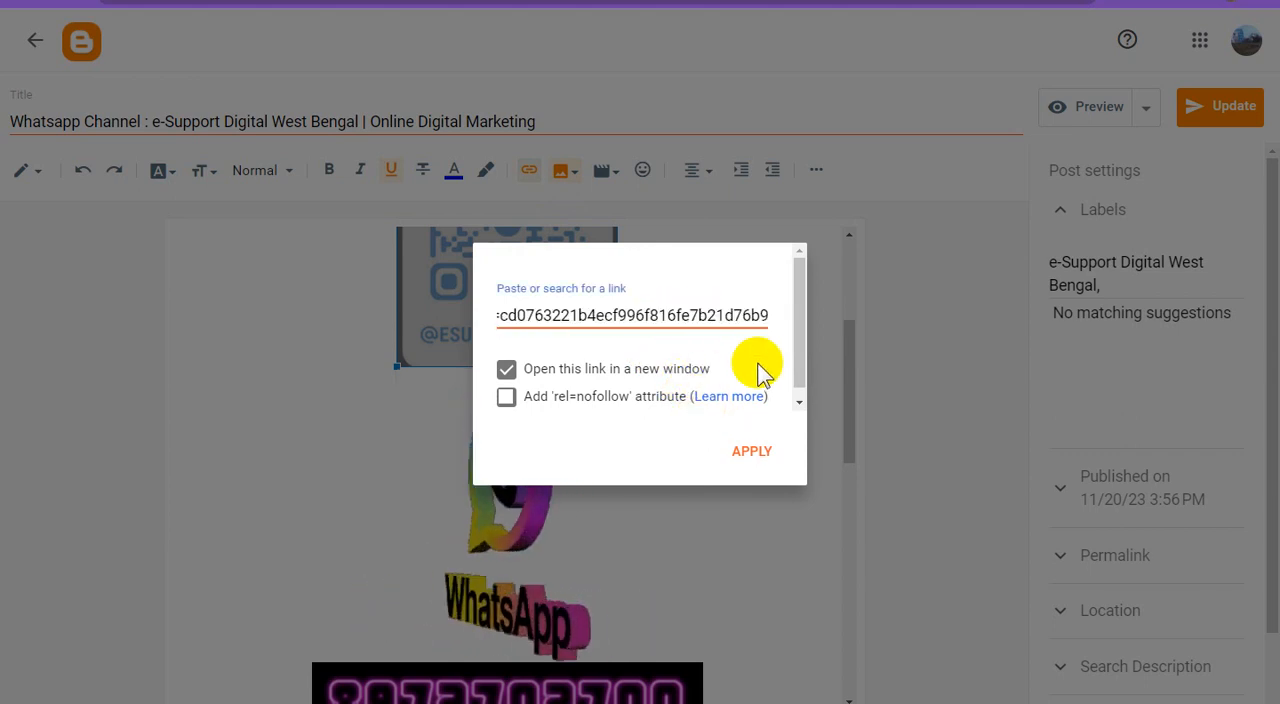
click(752, 451)
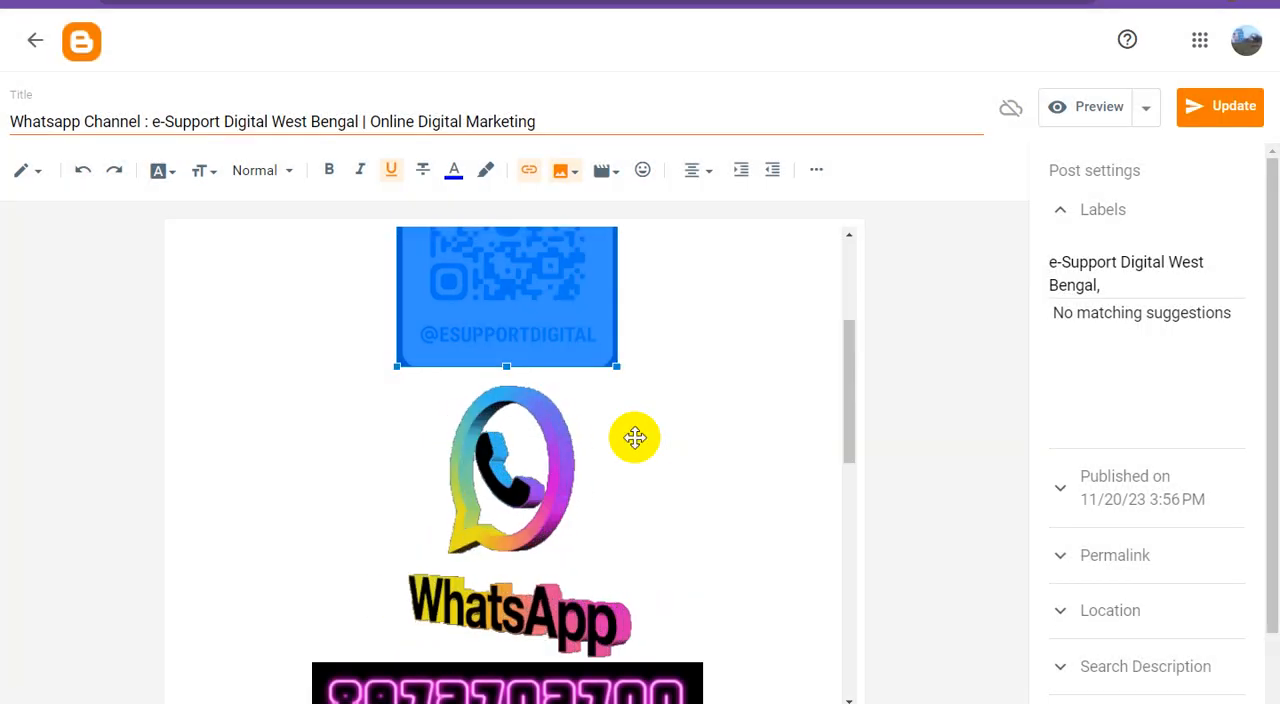
Step: Replace the link on the WhatsApp logo image below the QR code with the copied Adsterra direct URL
scroll(634, 438, down, 1)
click(533, 432)
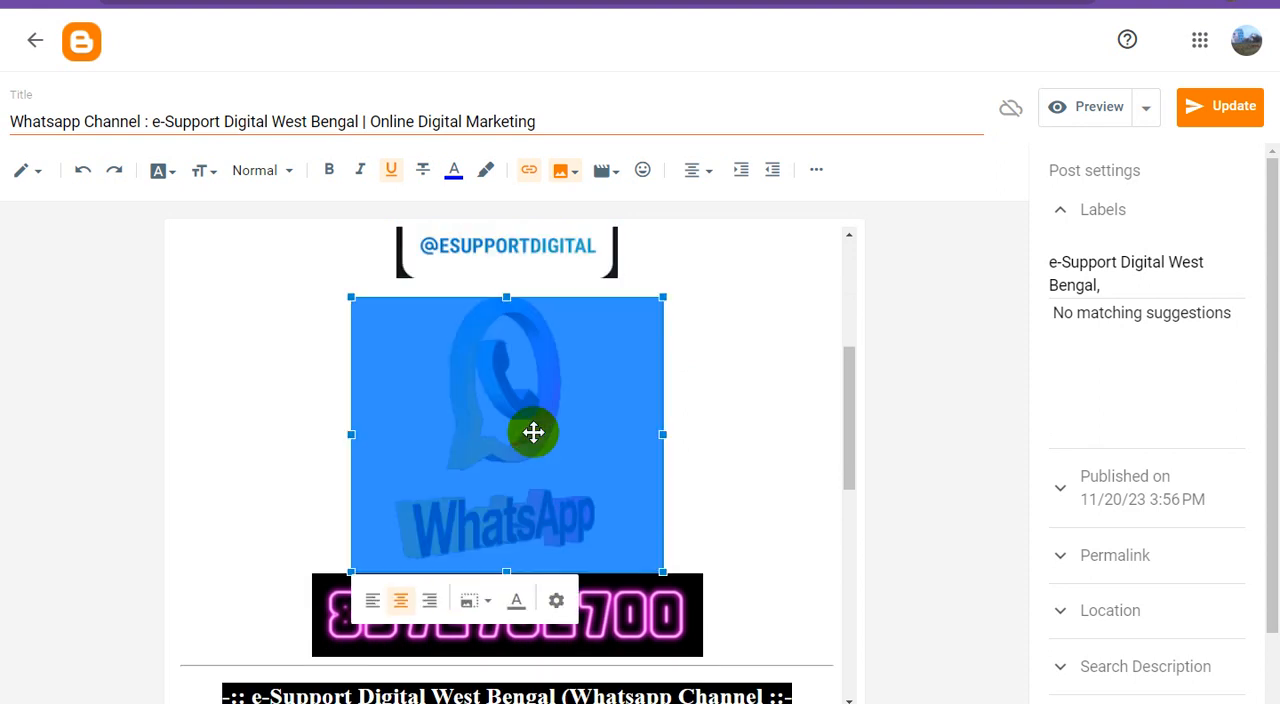
click(529, 170)
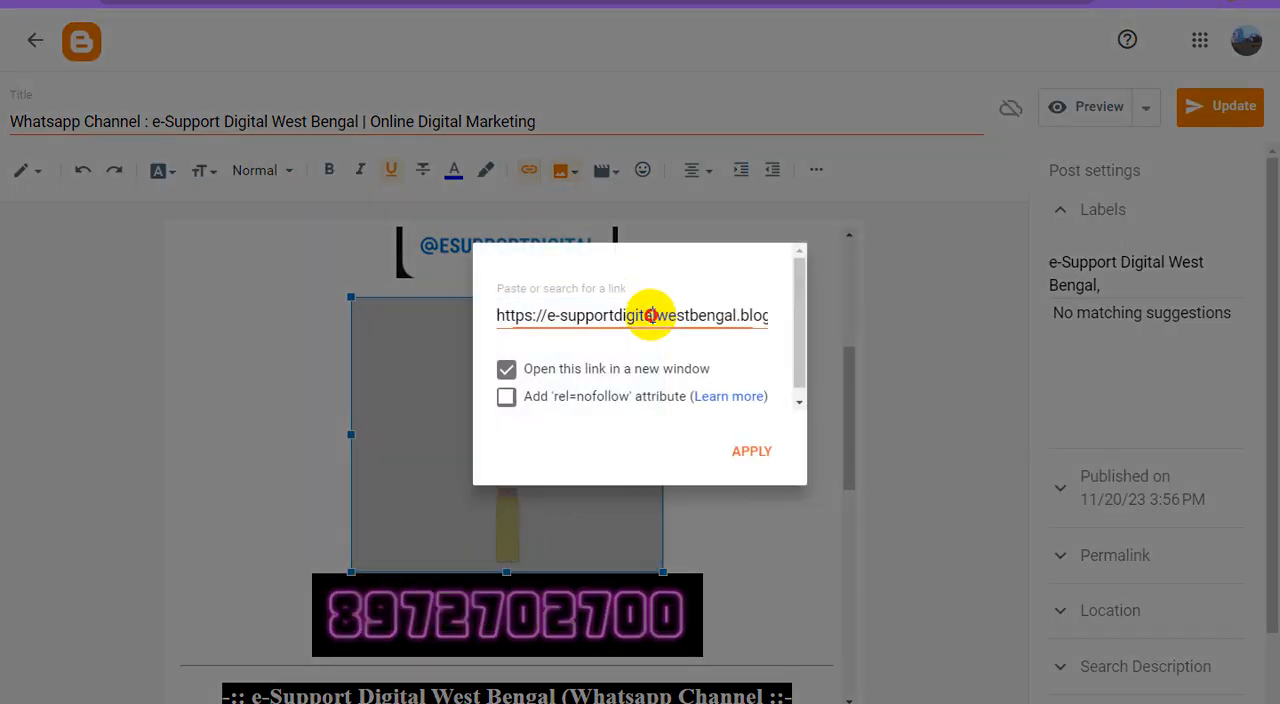
triple_click(651, 316)
key(ctrl+v)
click(760, 453)
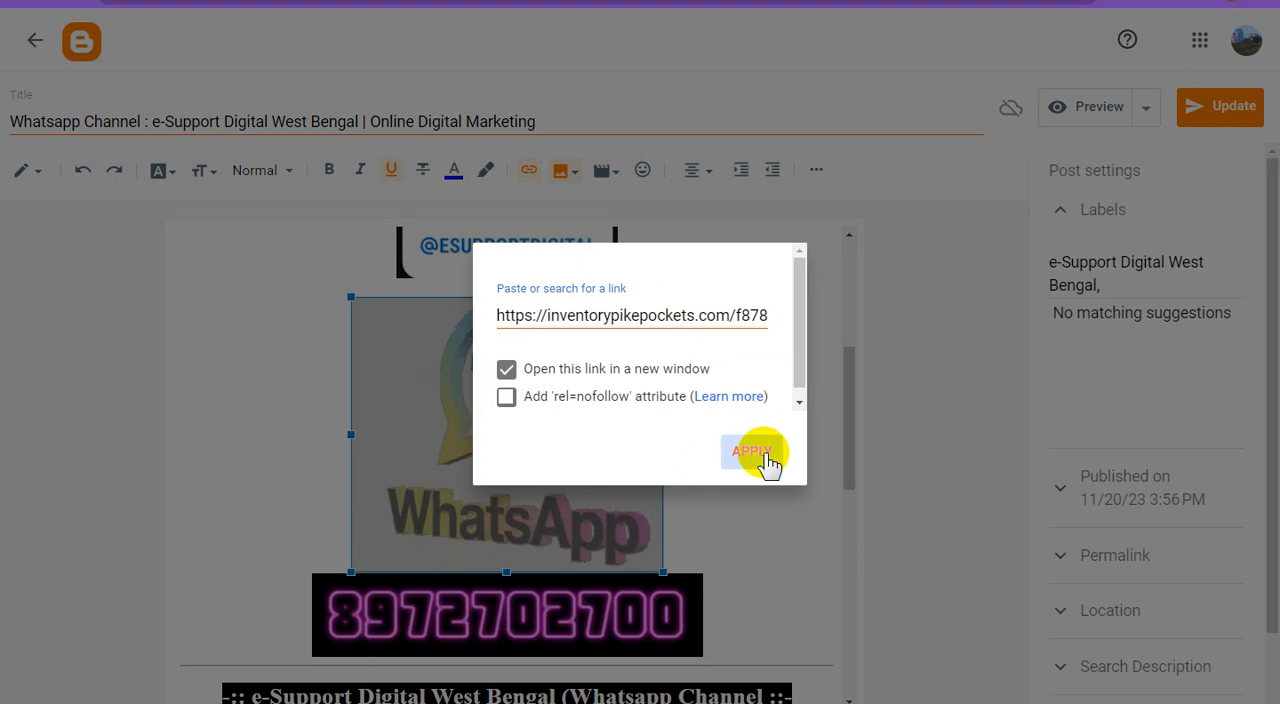
Step: Replace the link on the neon phone number image with the copied Adsterra direct URL
scroll(765, 453, down, 3)
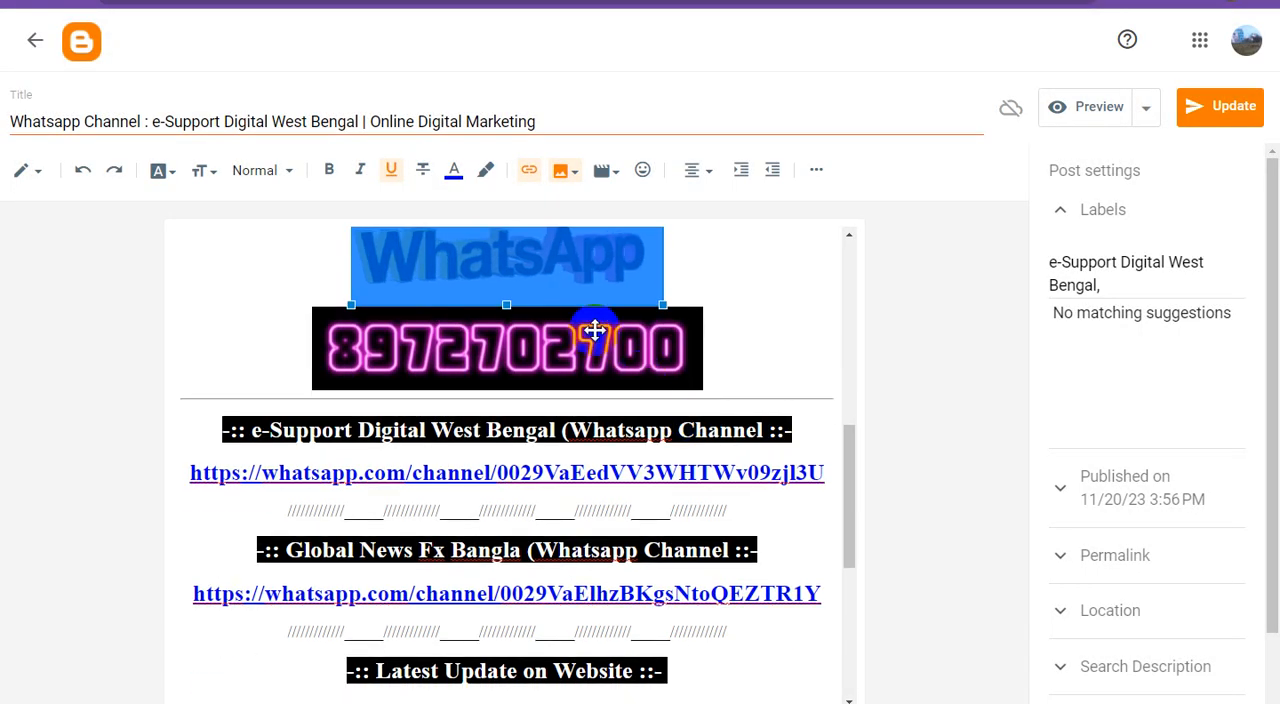
click(573, 341)
click(529, 170)
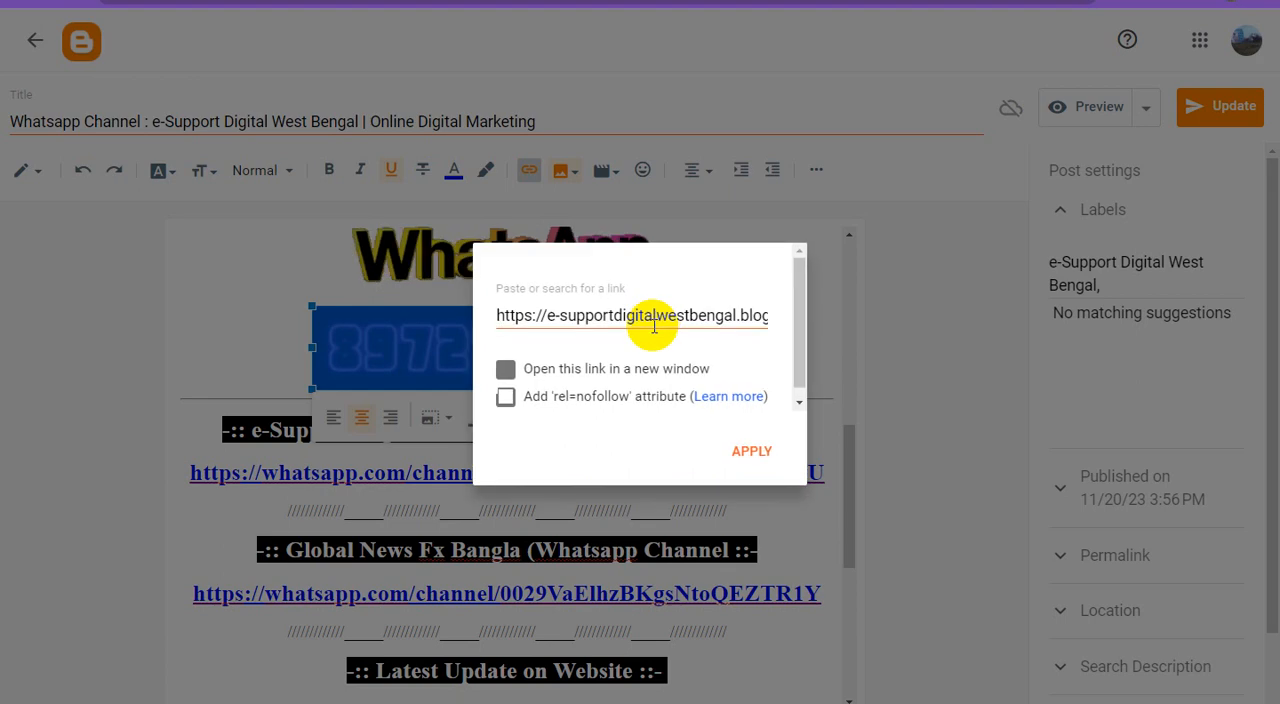
triple_click(651, 315)
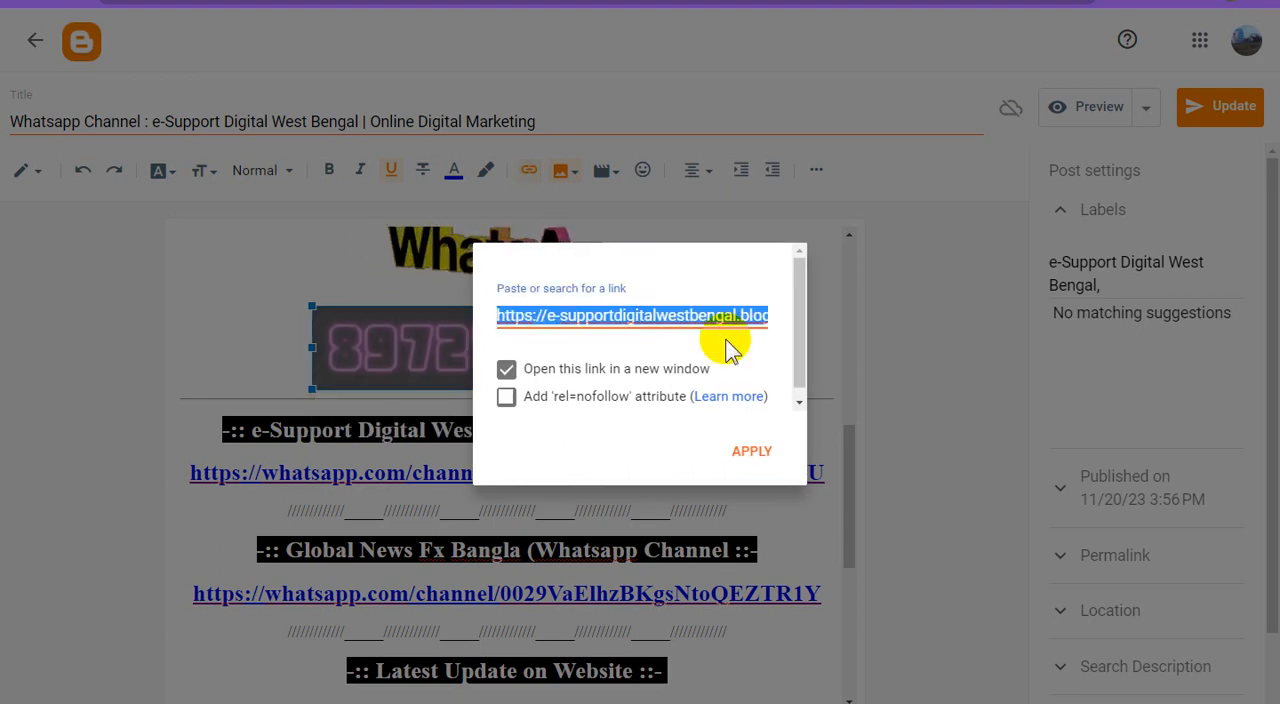
key(ctrl+v)
click(765, 453)
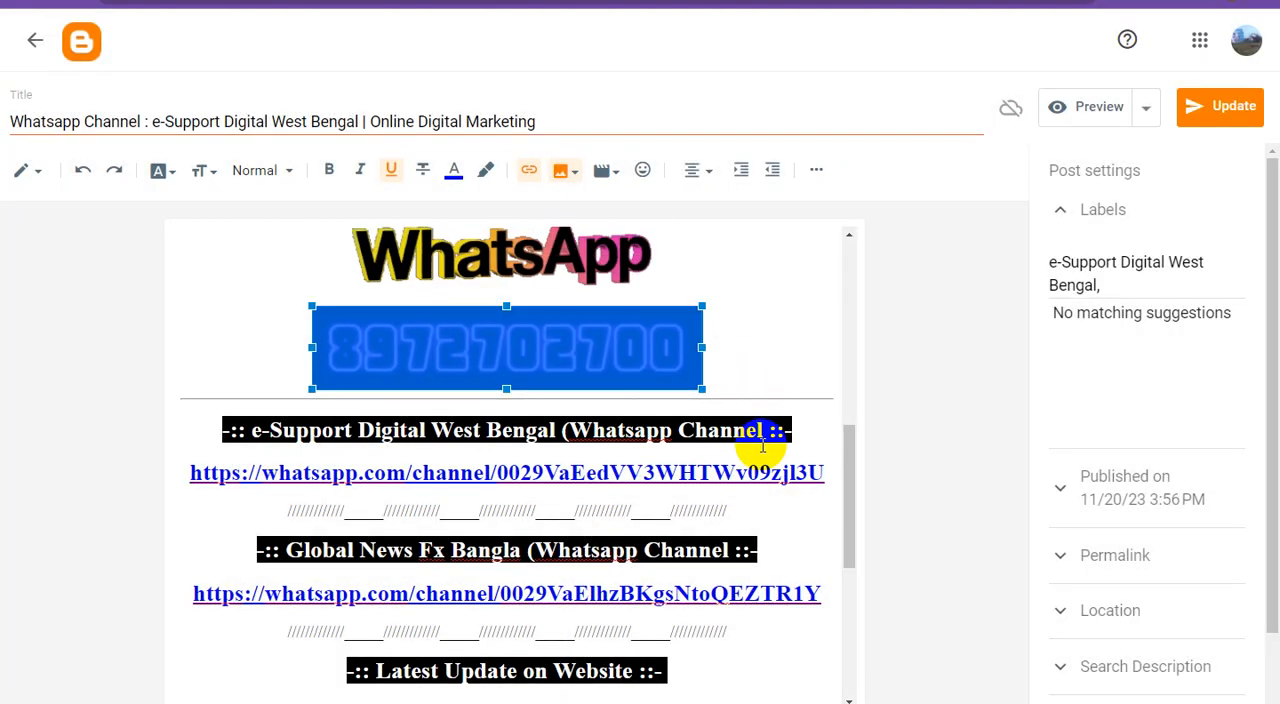
Step: Update the published post with the new image links and return to the posts list
scroll(716, 424, down, 4)
scroll(717, 424, down, 1)
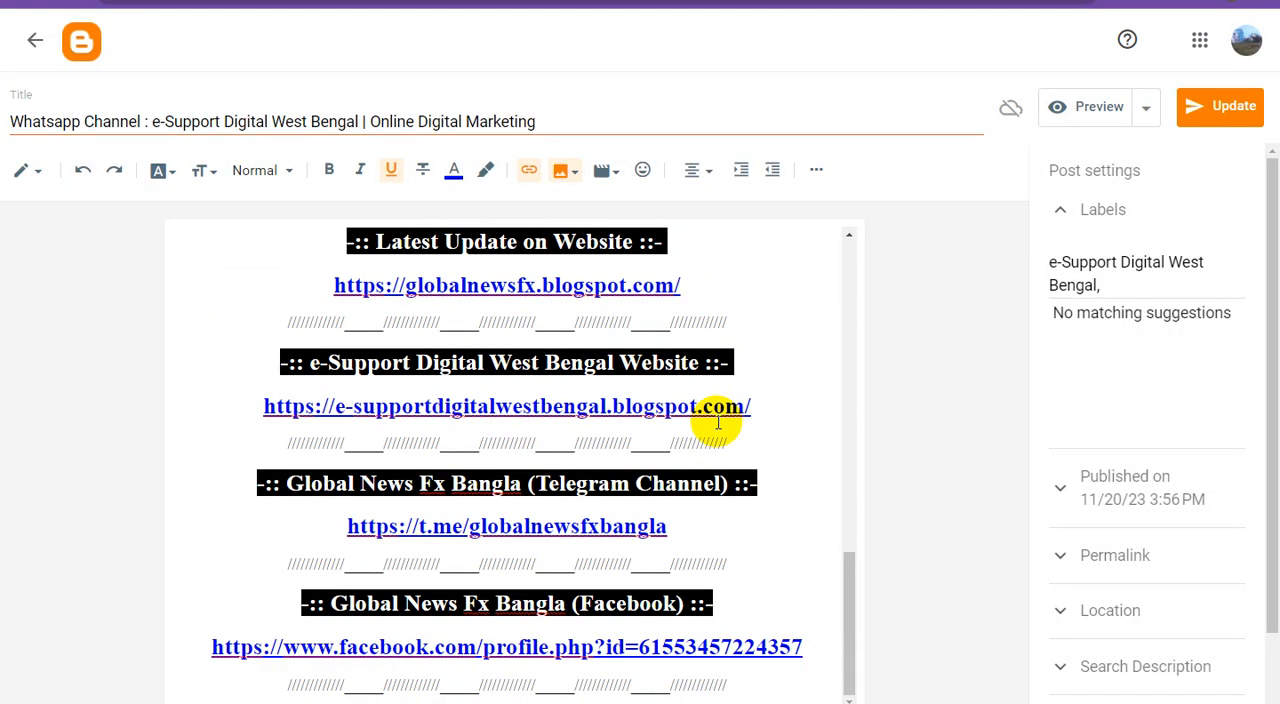
click(1222, 110)
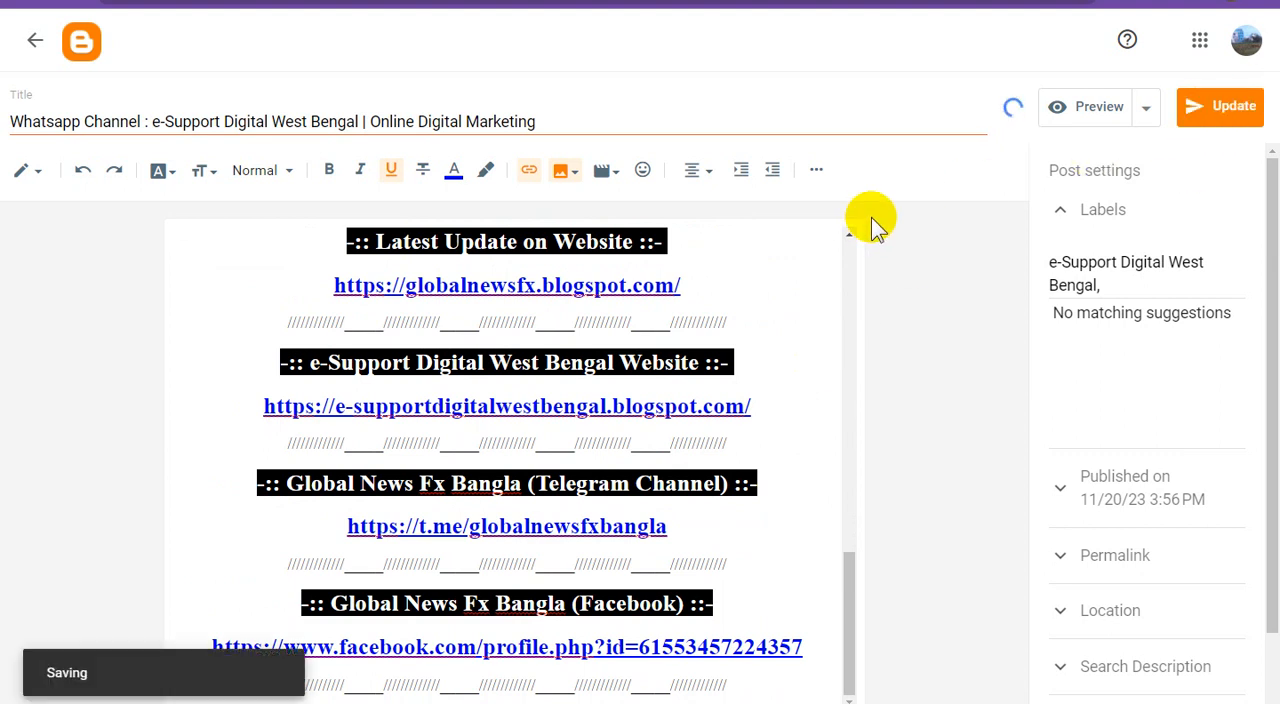
click(35, 45)
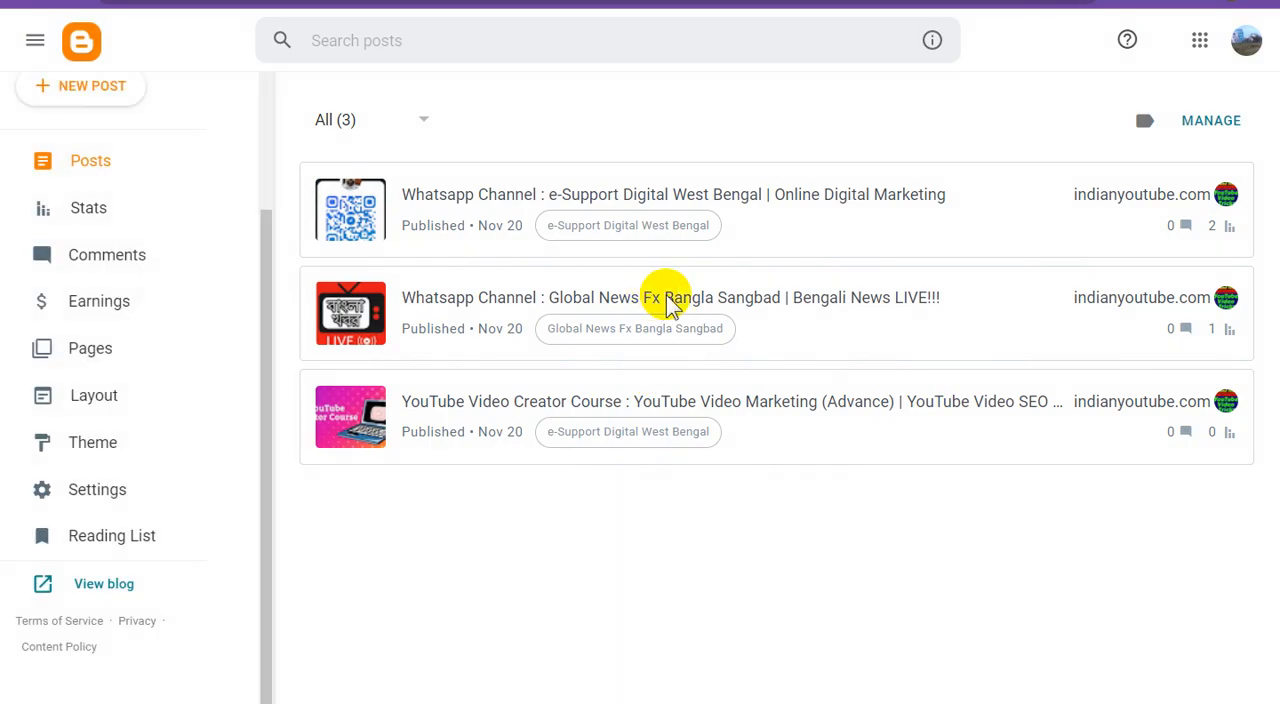
Step: Open the post "Whatsapp Channel : Global News Fx Bangla Sangbad | Bengali News LIVE!!!" and set its TV image's link to the copied Adsterra URL
click(703, 305)
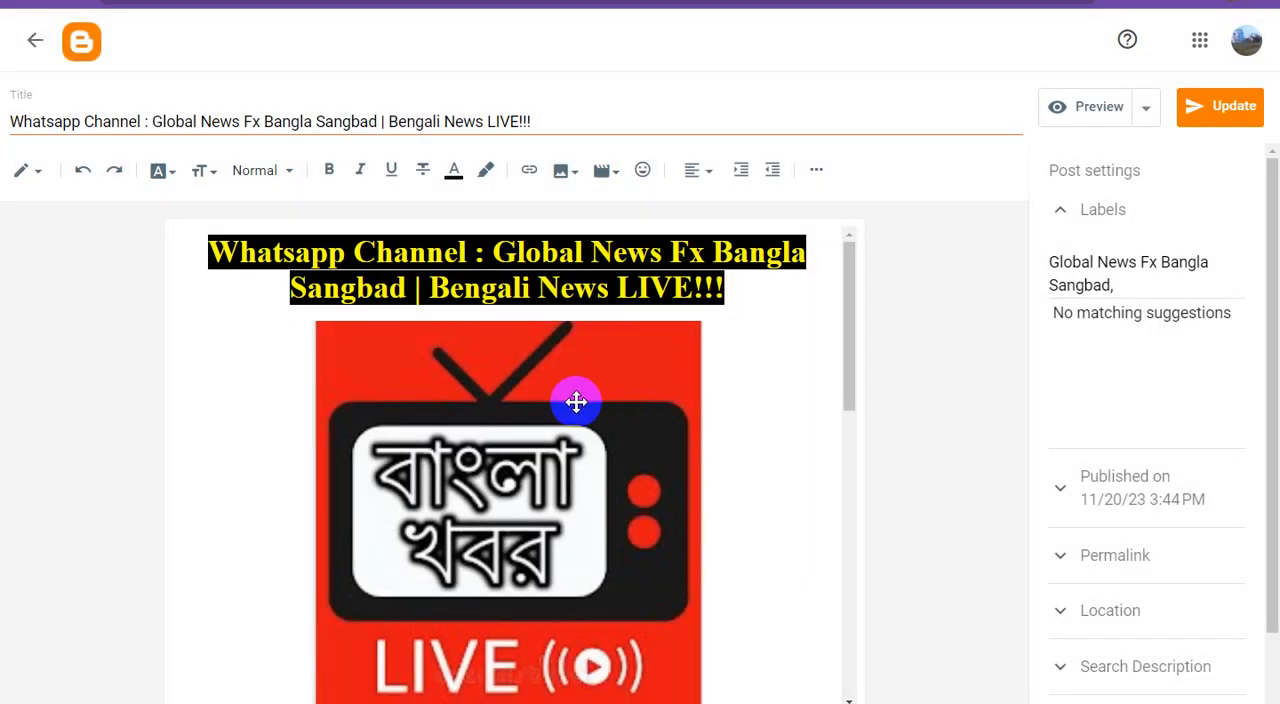
click(575, 404)
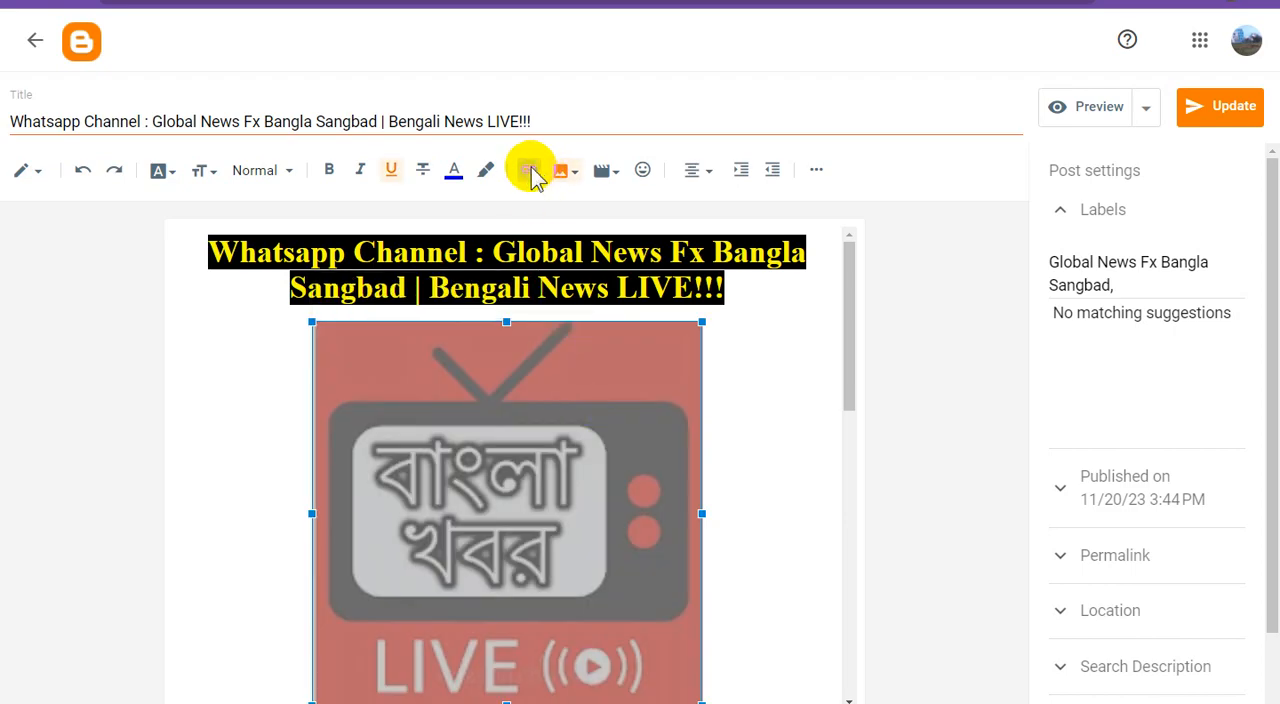
click(529, 170)
triple_click(636, 312)
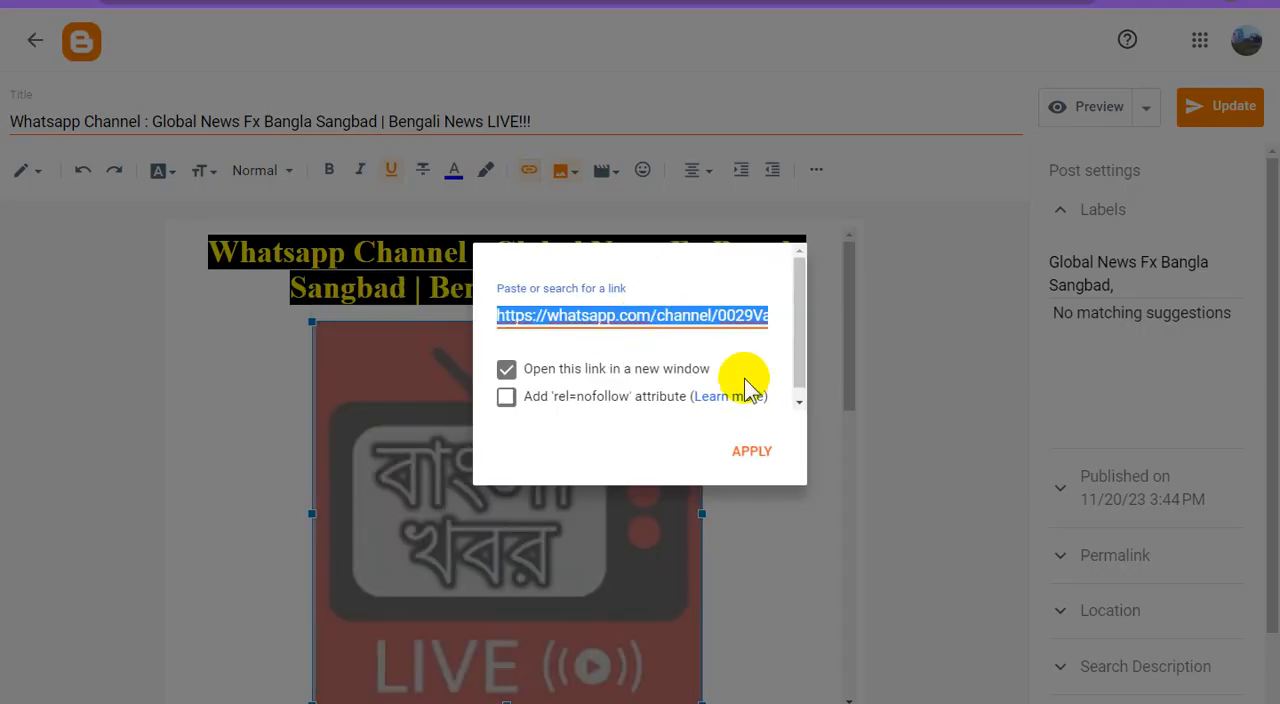
key(ctrl+v)
click(757, 455)
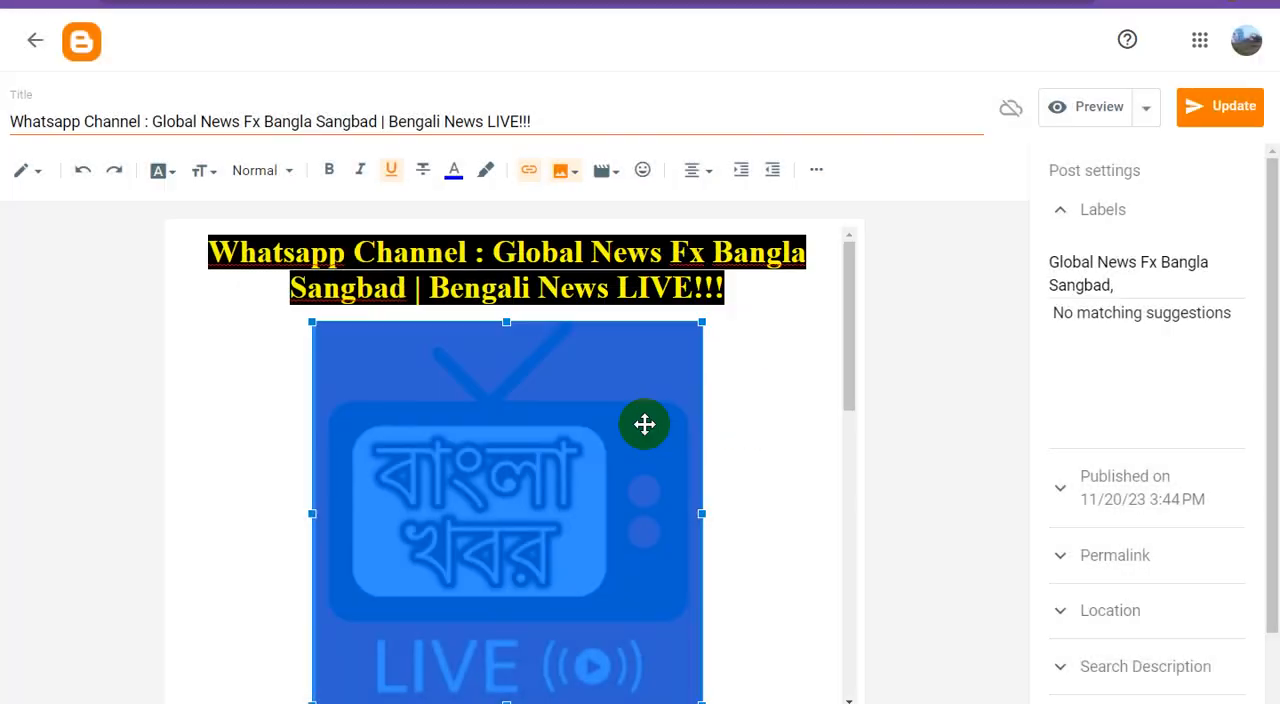
Step: Replace the WhatsApp logo image's link in the Global News Fx Bangla post with the copied Adsterra direct URL and update the post
scroll(650, 418, down, 5)
scroll(620, 390, down, 1)
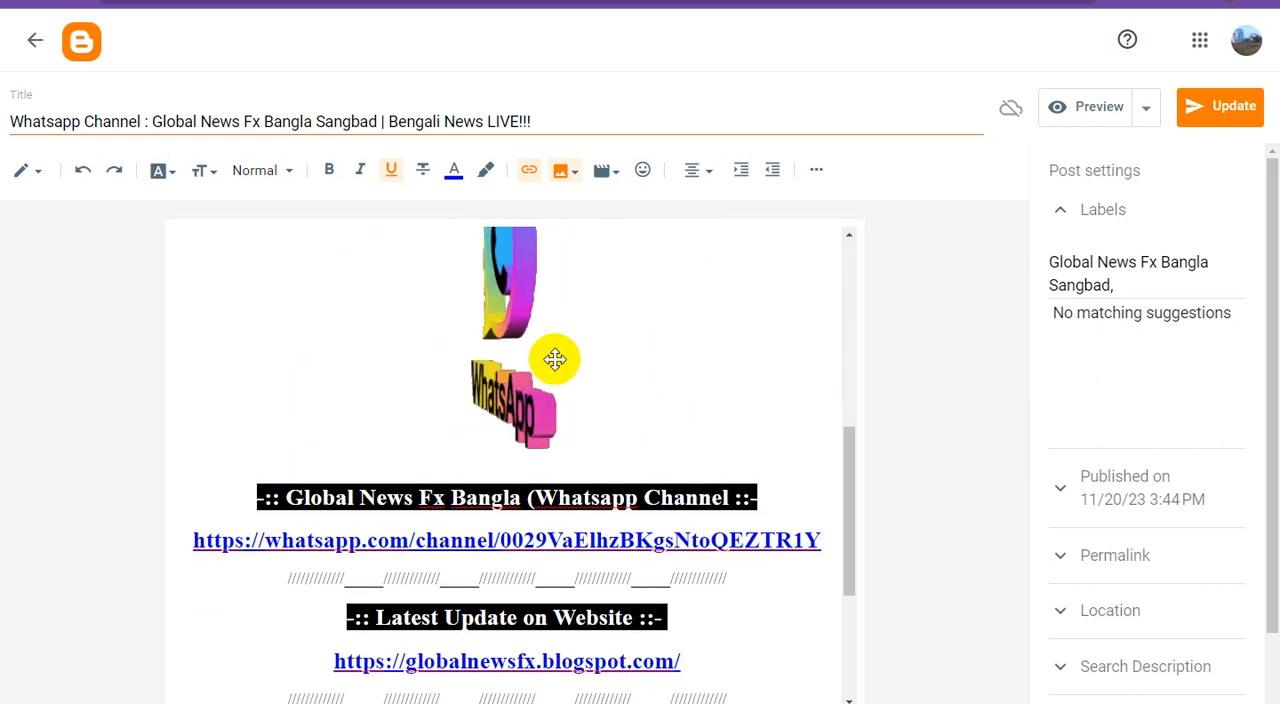
click(518, 307)
click(529, 172)
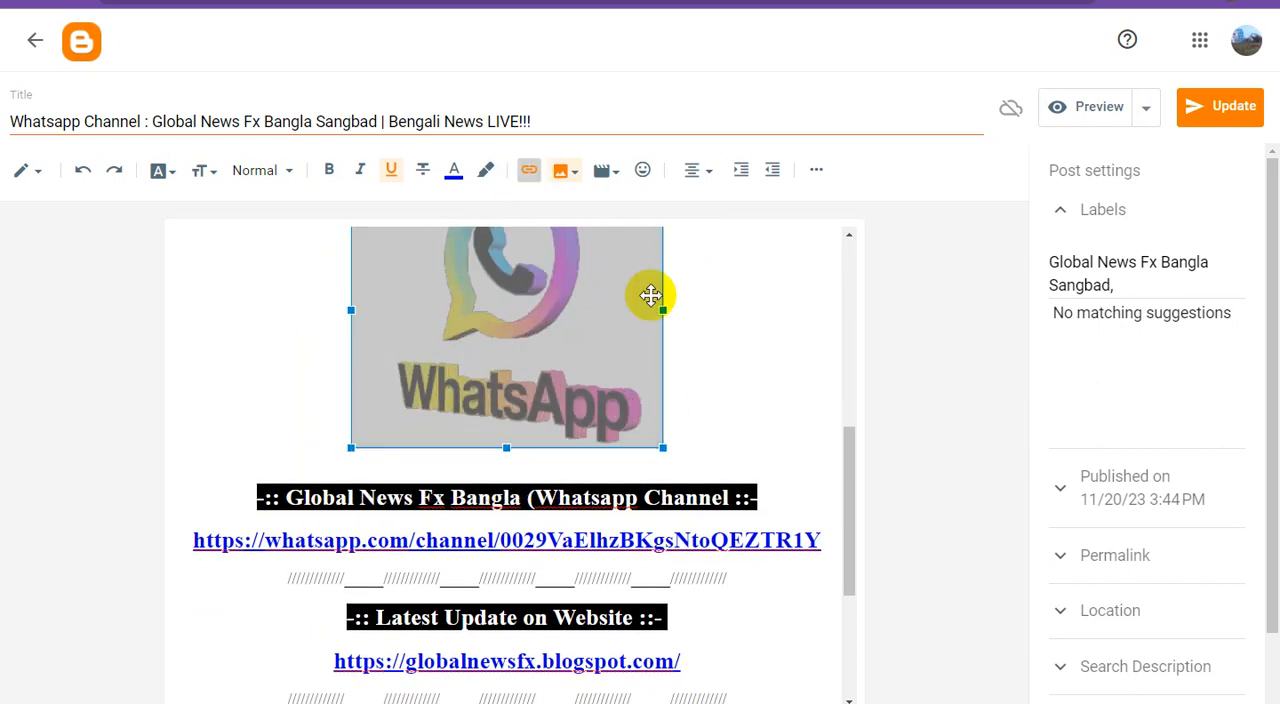
triple_click(627, 316)
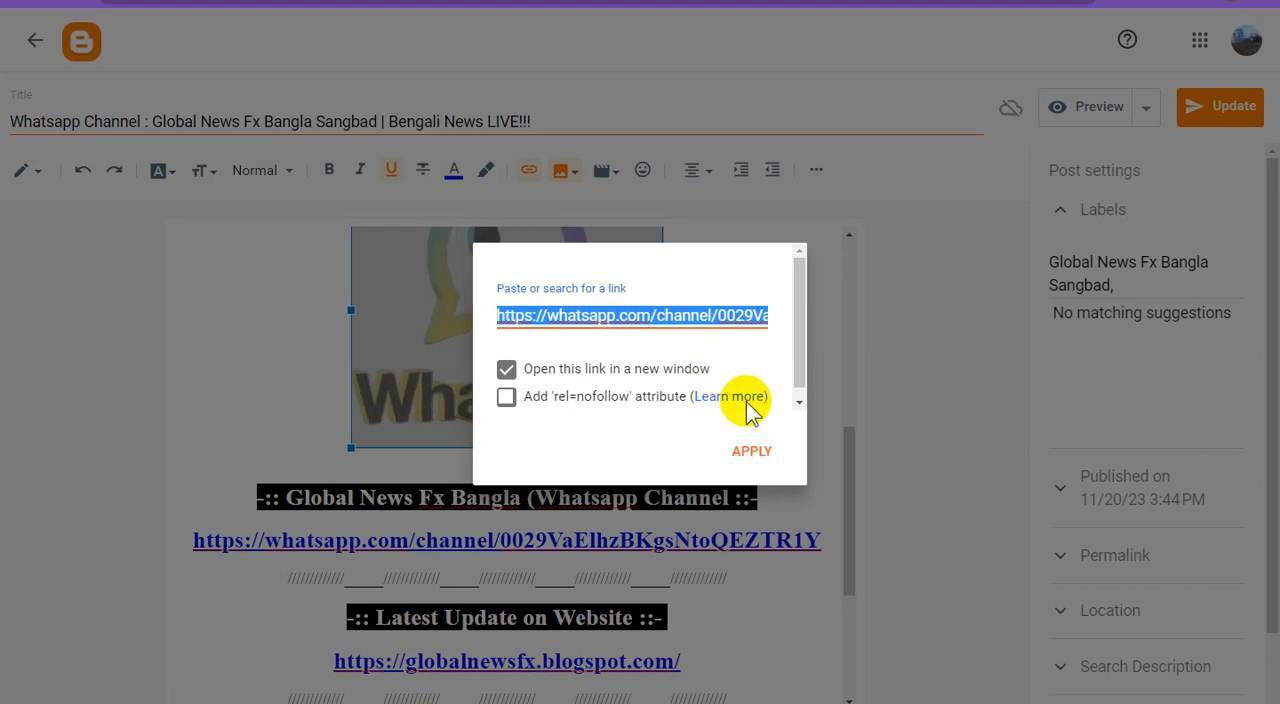
key(ctrl+v)
click(749, 450)
scroll(754, 435, down, 3)
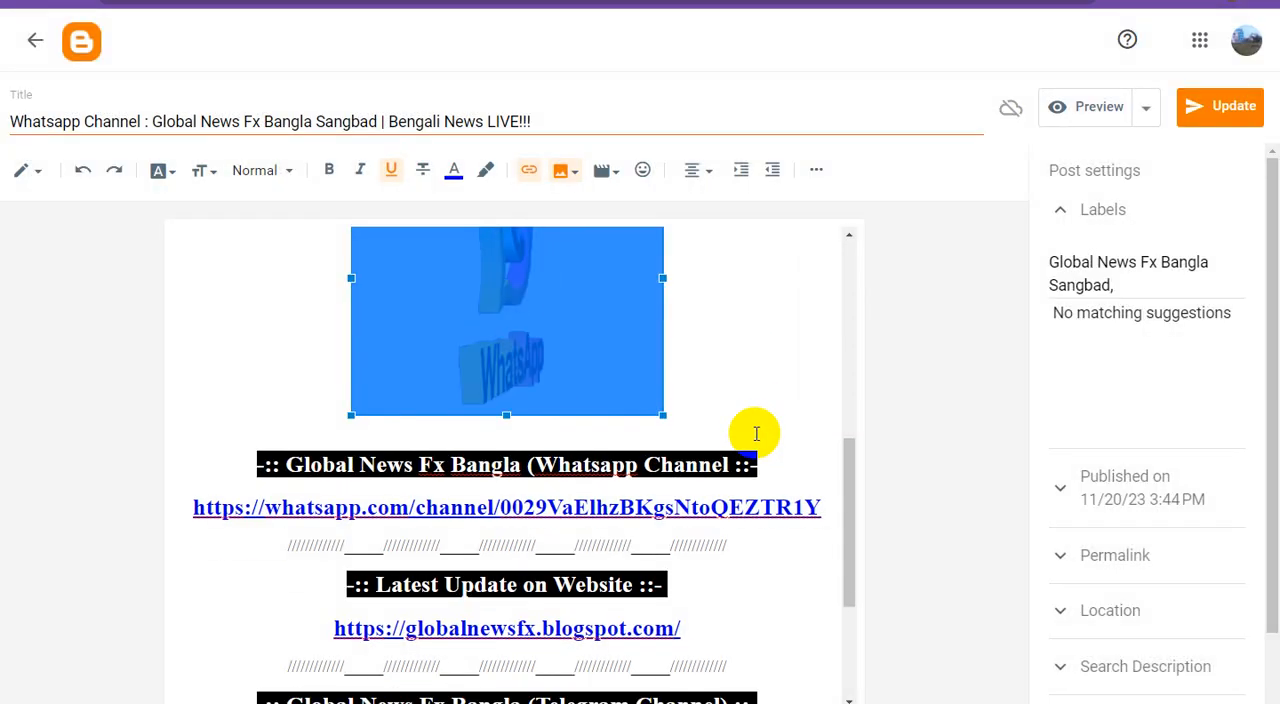
click(1200, 107)
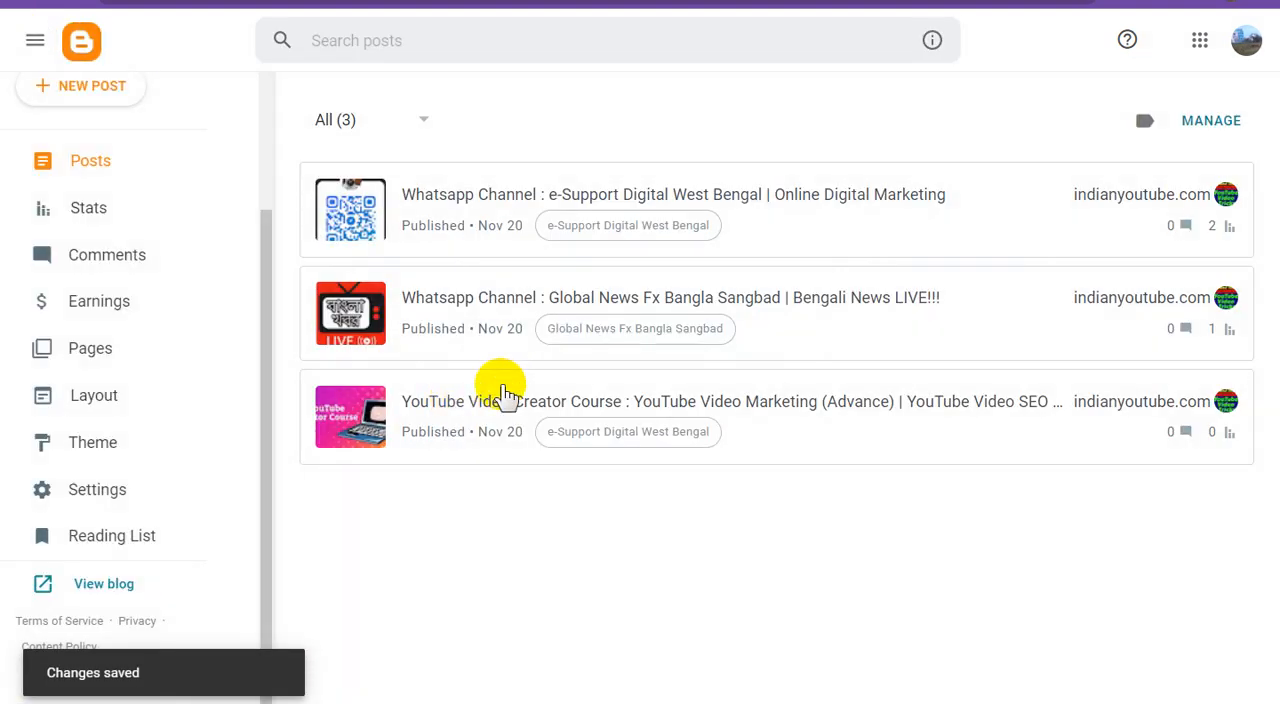
click(118, 355)
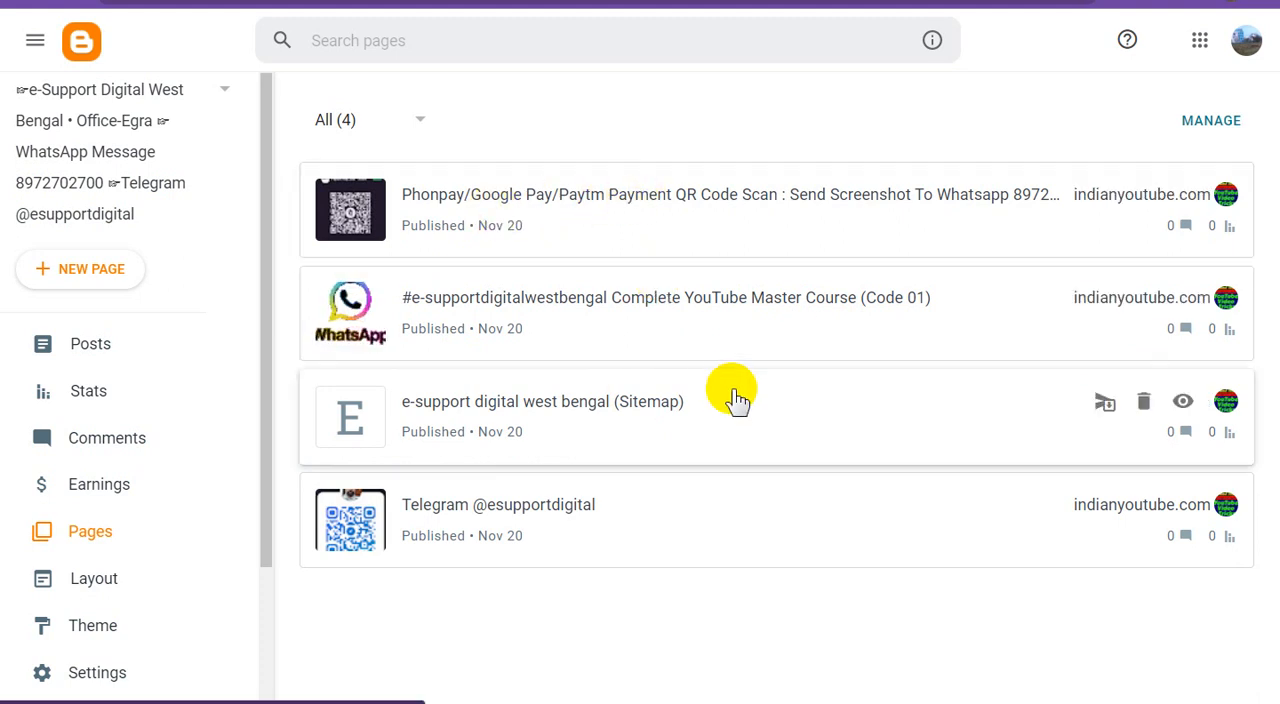
click(592, 508)
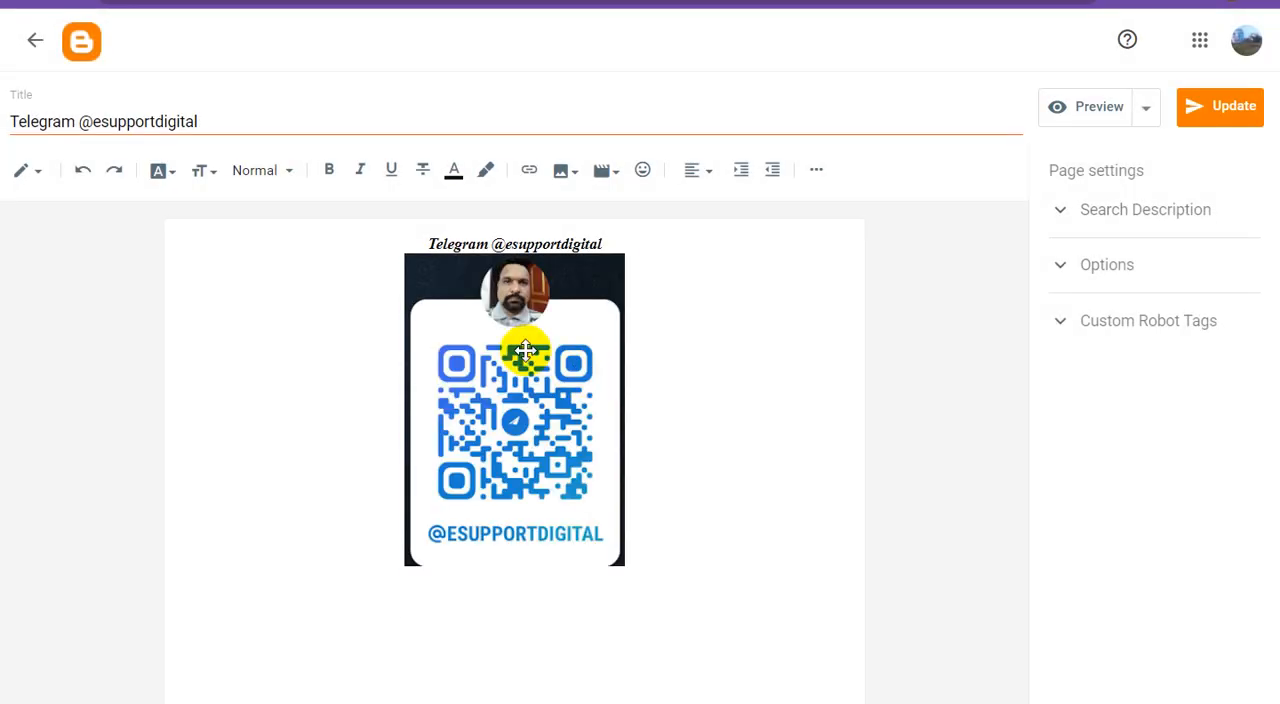
click(526, 350)
click(529, 172)
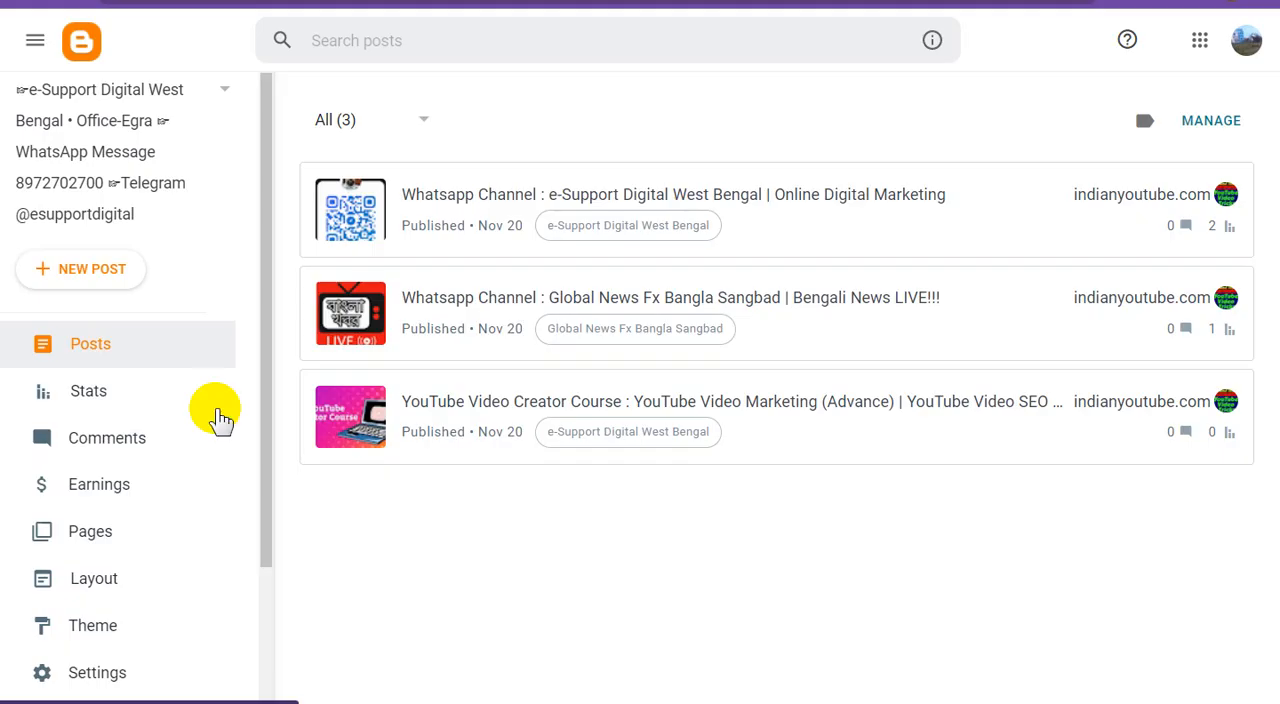
Step: Open the "YouTube Video Creator Course" post and replace its "YouTube Creator Course" banner image's link with the copied Adsterra direct URL
click(780, 405)
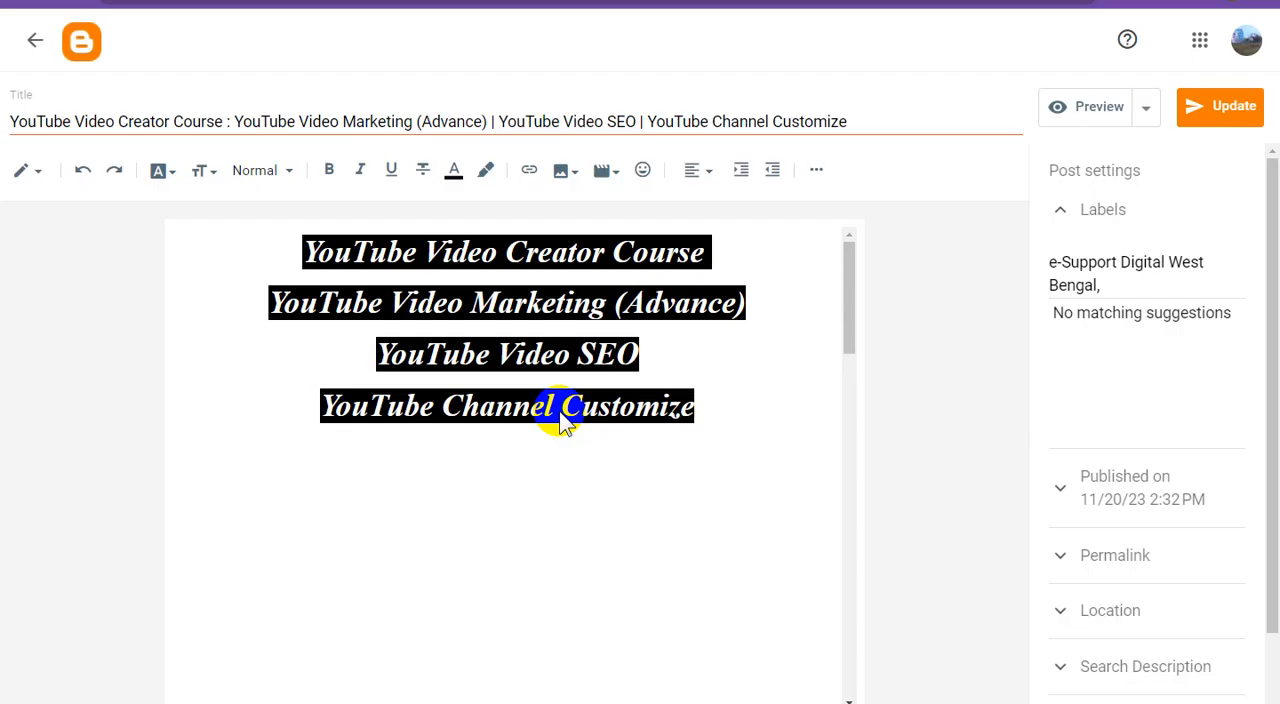
scroll(606, 413, down, 3)
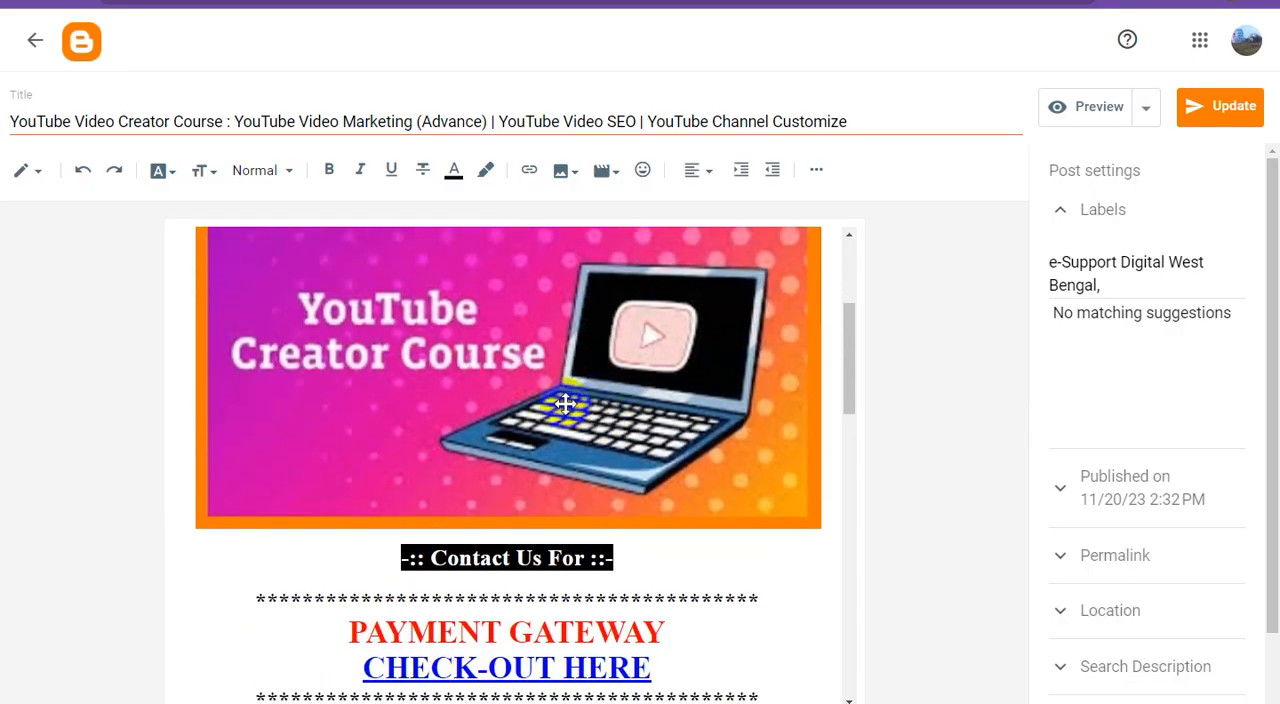
click(515, 352)
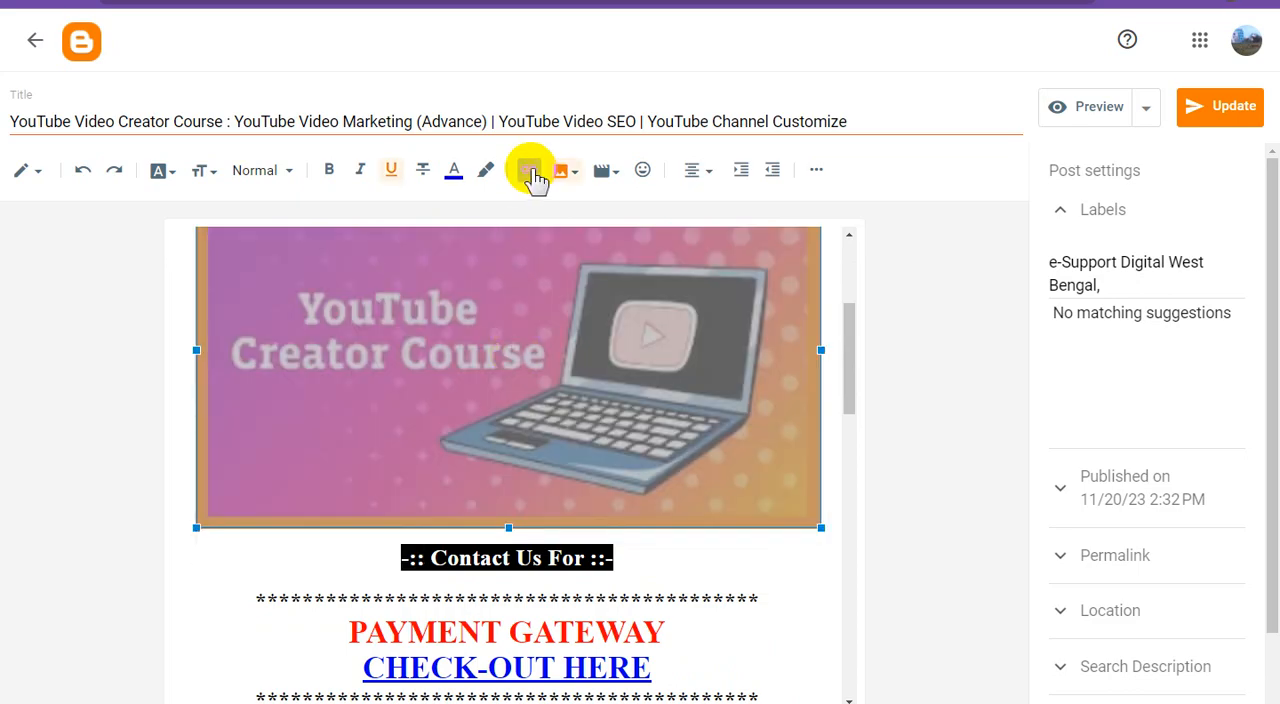
click(530, 171)
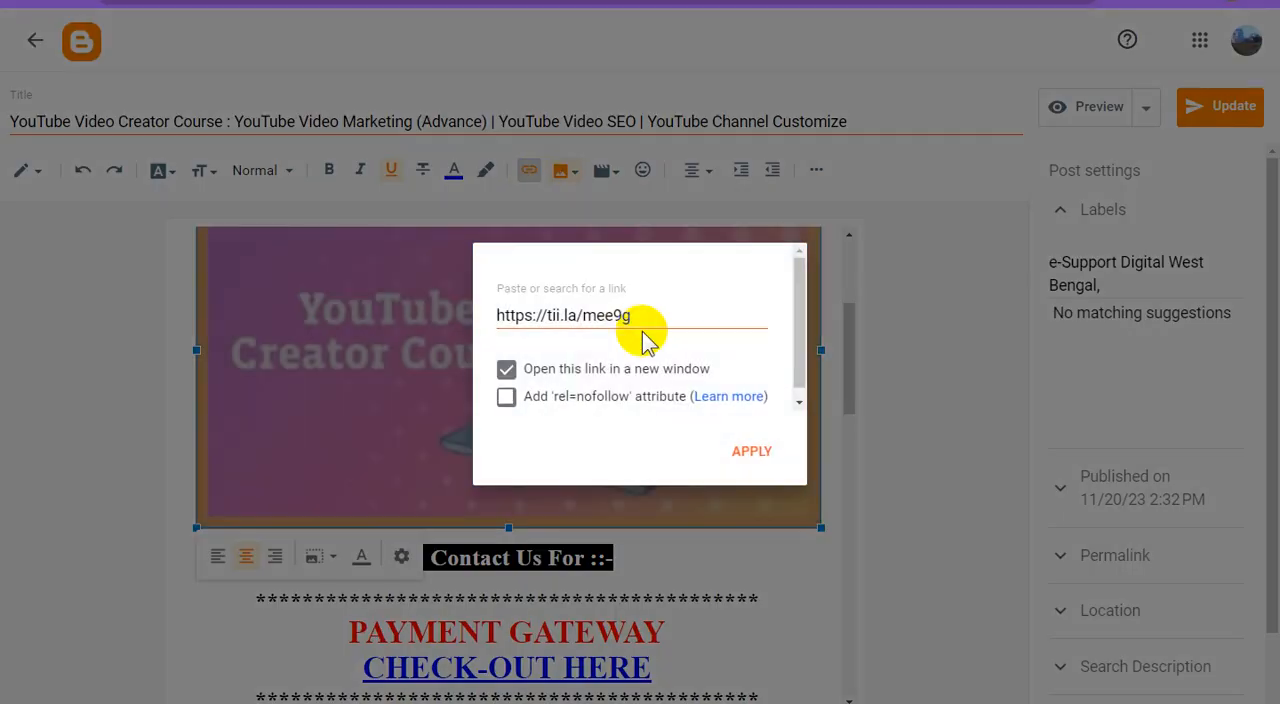
triple_click(590, 317)
key(ctrl+v)
click(751, 451)
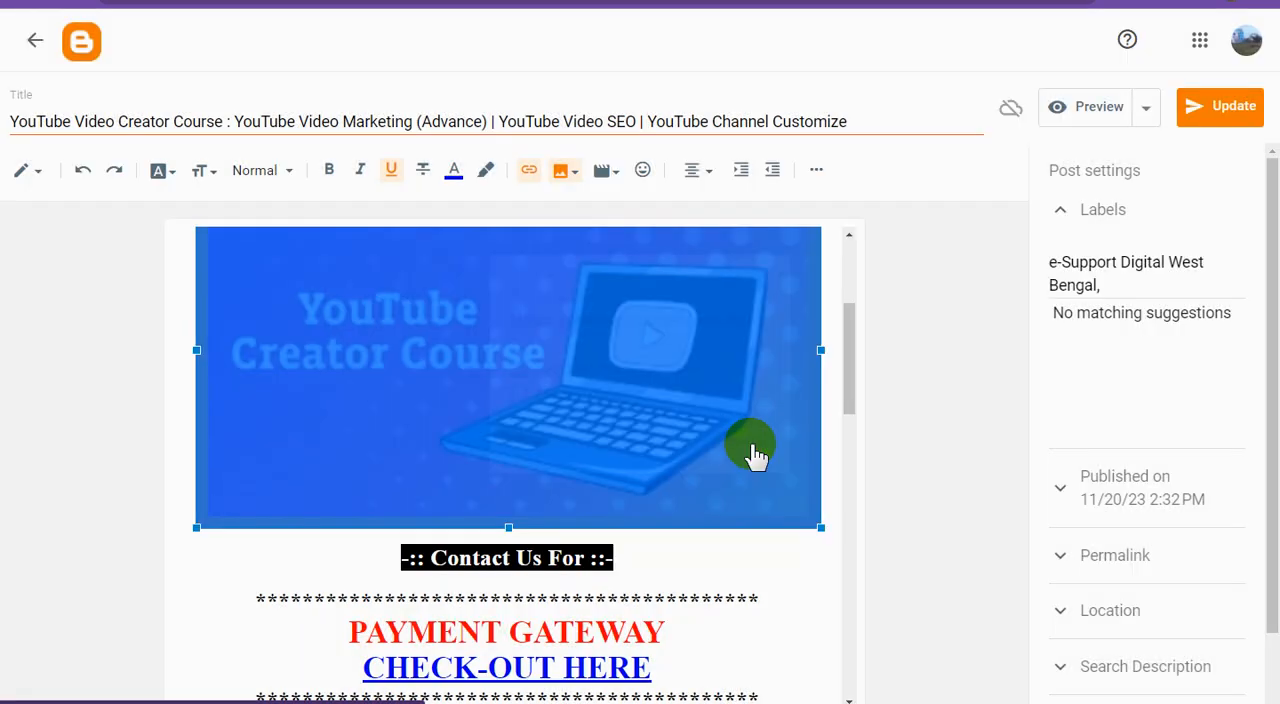
Step: Replace the WhatsApp phone number image's link in the YouTube Video Creator Course post with the copied Adsterra direct URL and update the post
scroll(689, 465, down, 4)
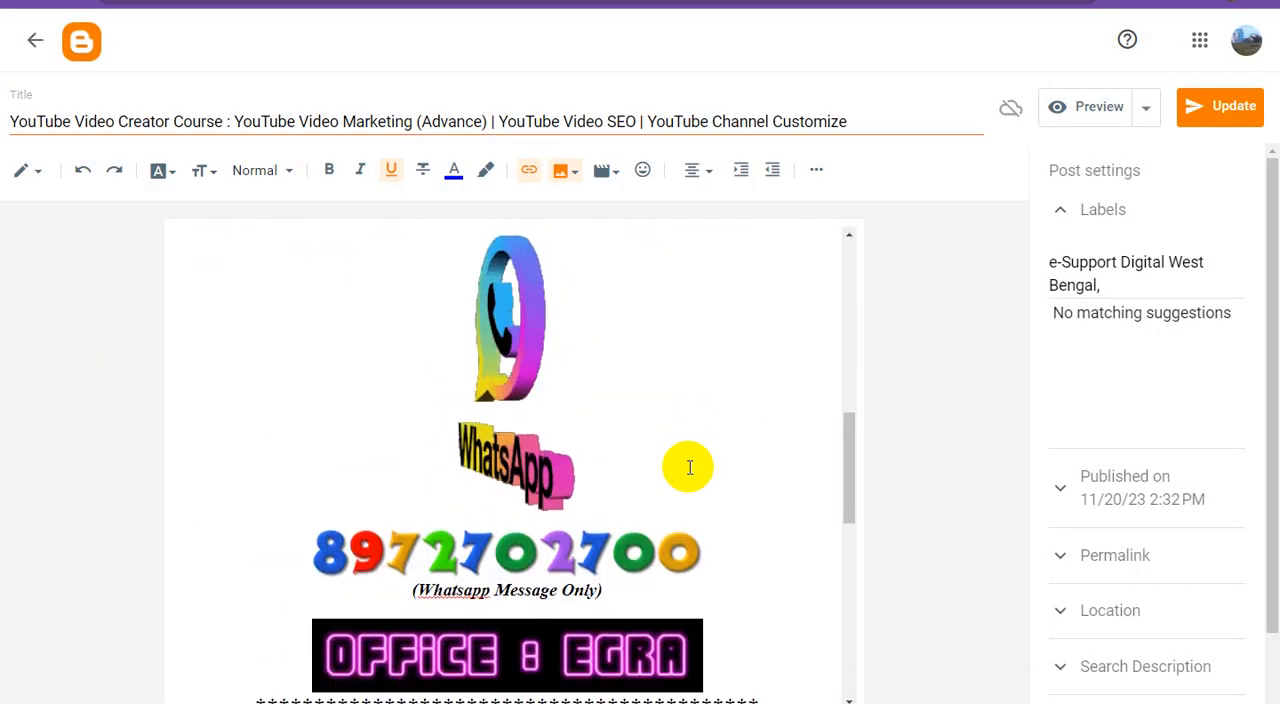
scroll(689, 467, down, 2)
click(555, 408)
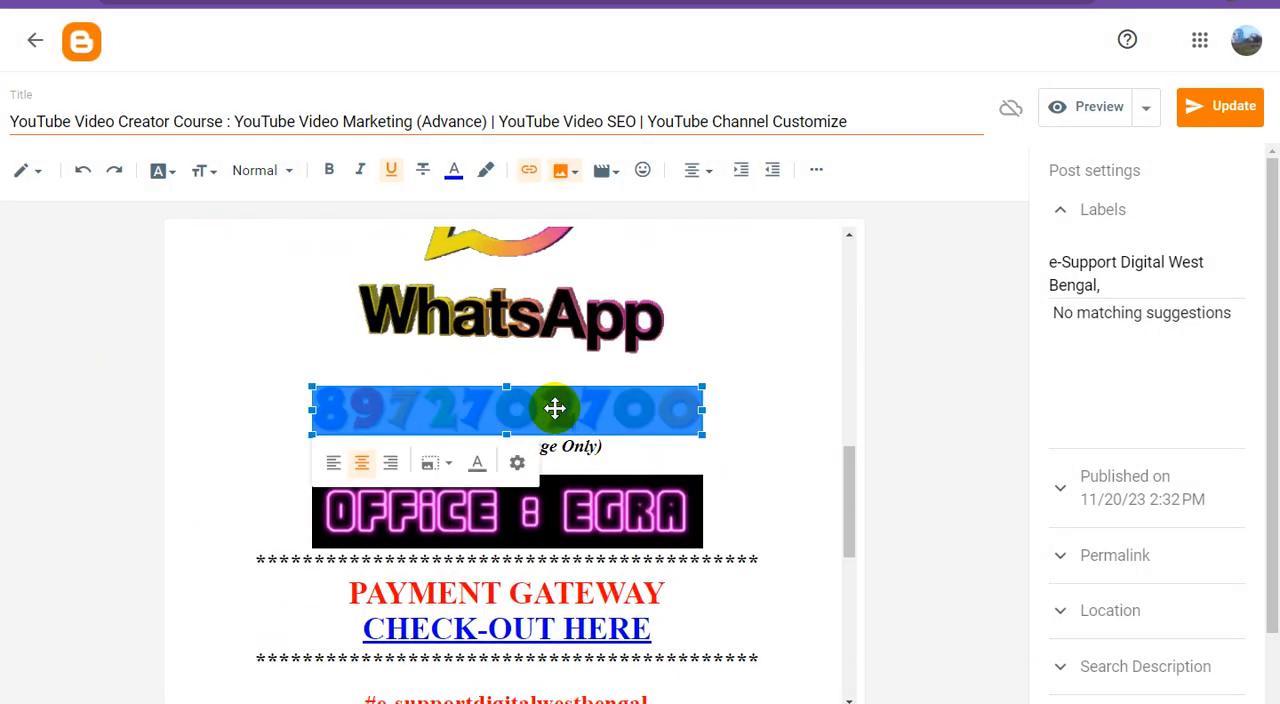
click(529, 170)
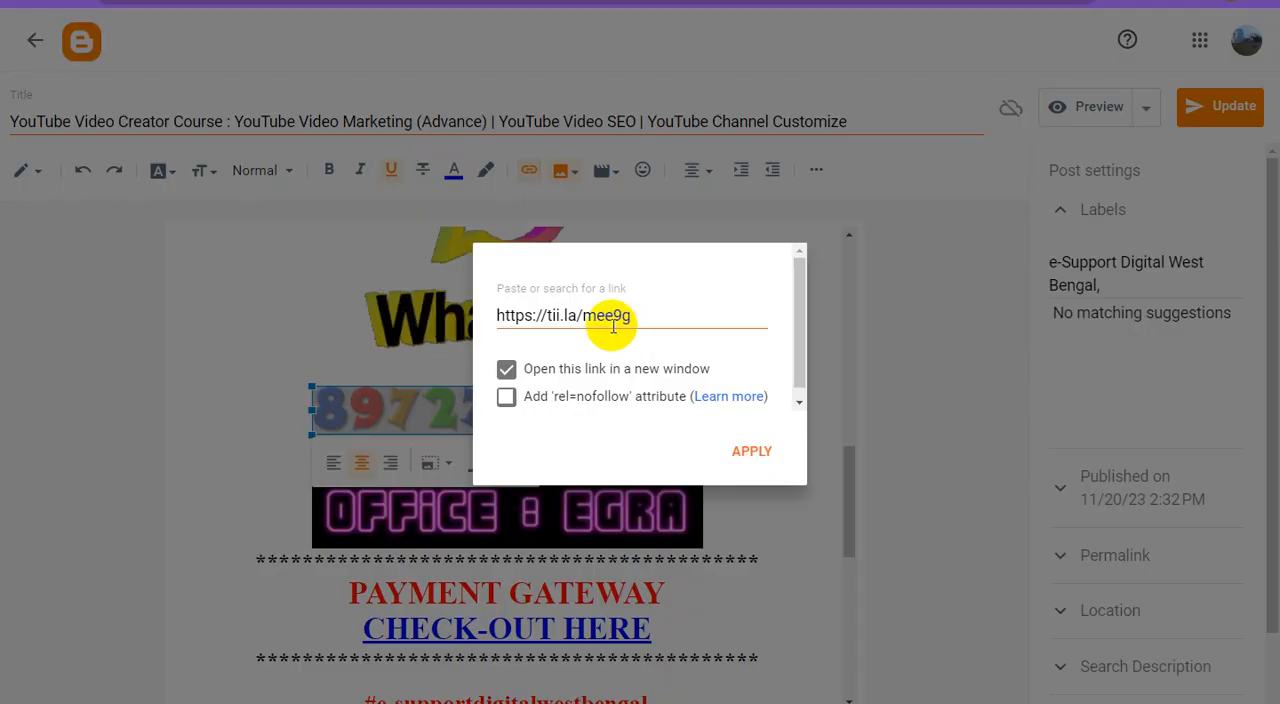
key(ctrl+a)
key(ctrl+v)
click(752, 451)
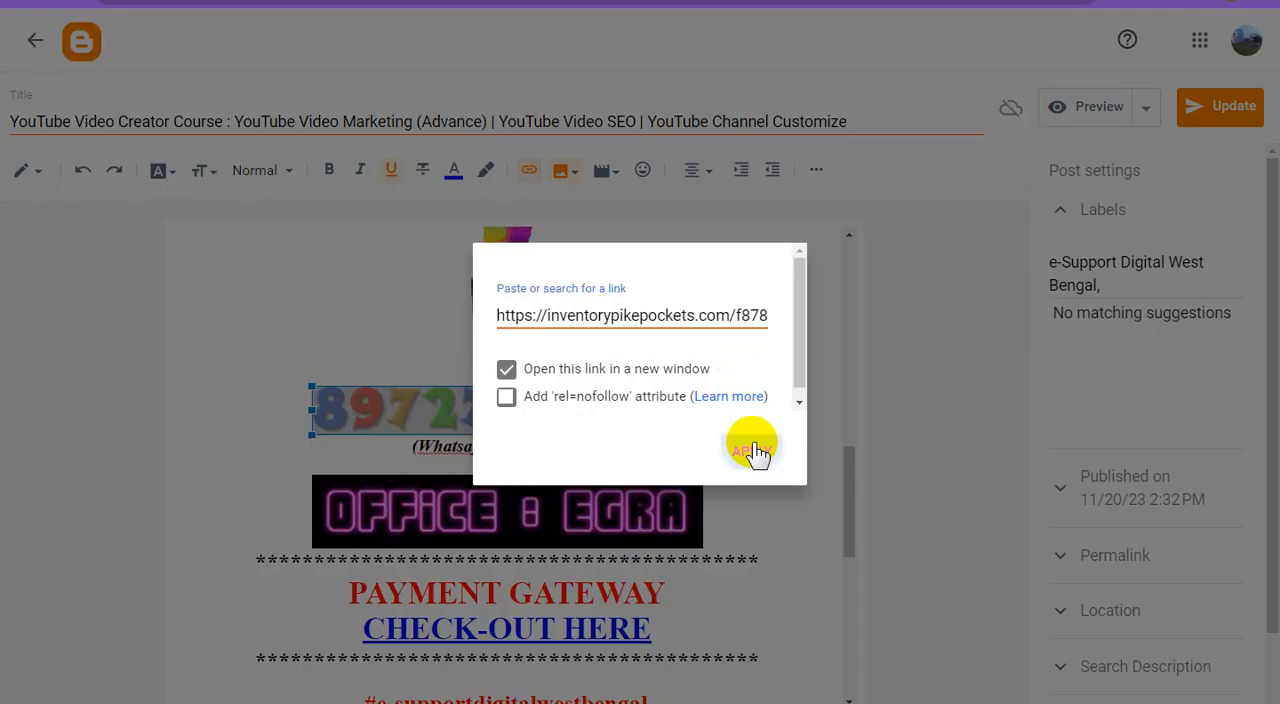
scroll(751, 453, down, 2)
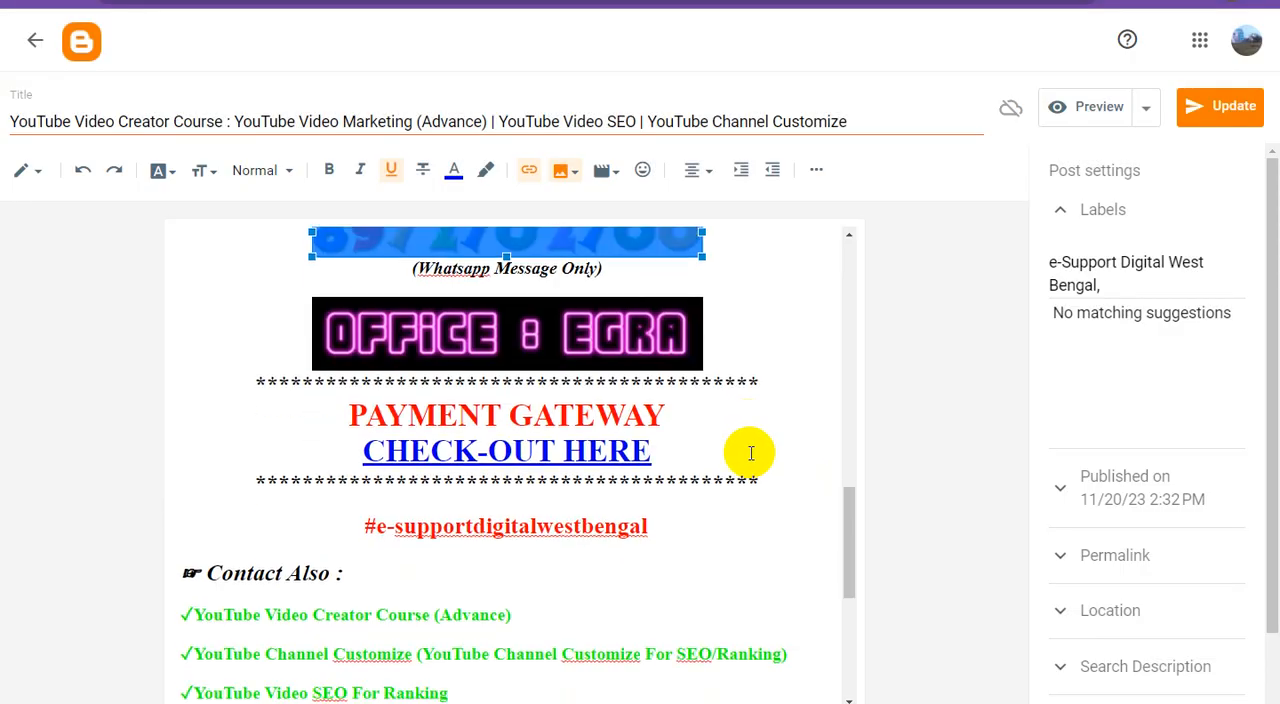
scroll(751, 453, down, 2)
scroll(751, 453, down, 3)
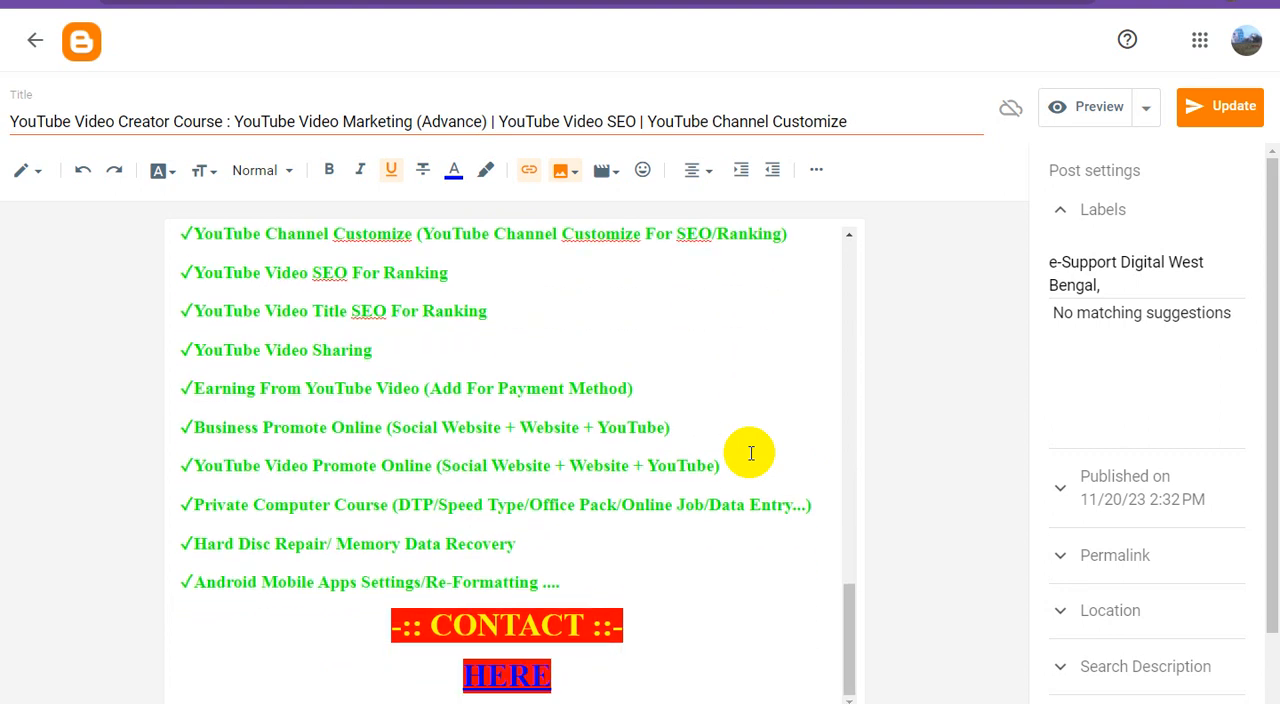
click(1199, 117)
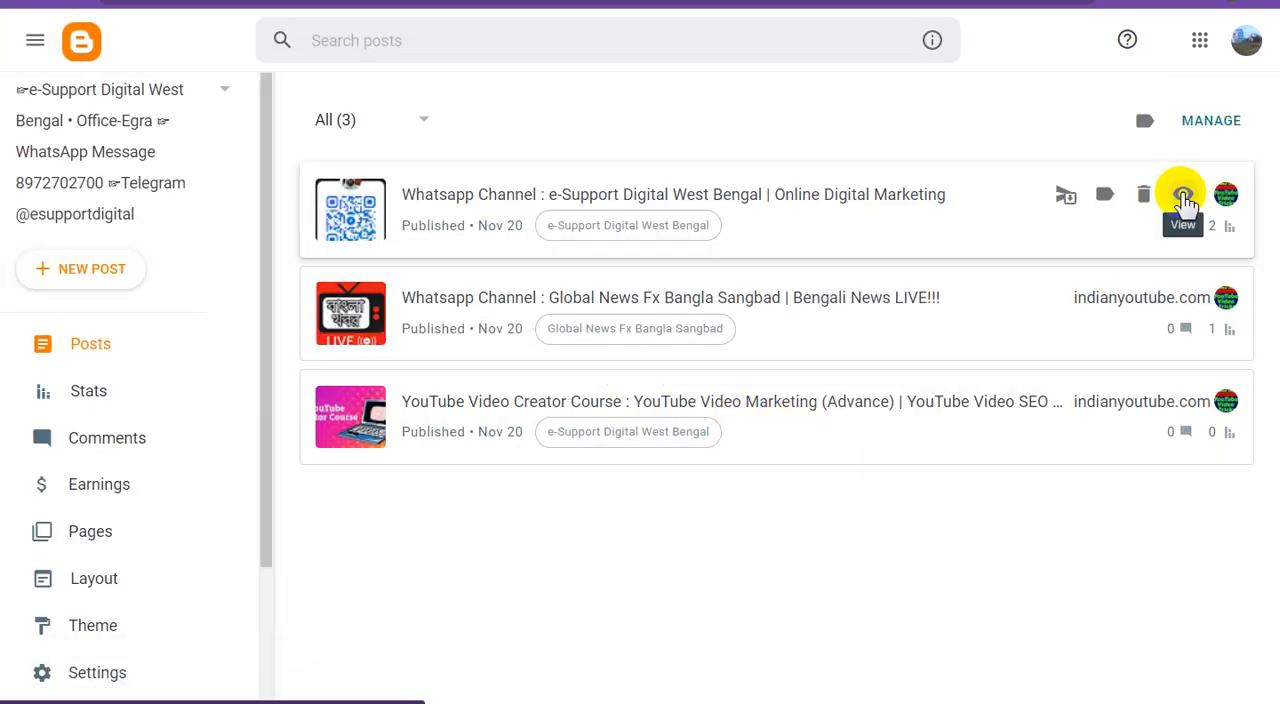
Step: View the published post "Whatsapp Channel : e-Support Digital West Bengal | Online Digital Marketing" and test its QR code image's link
click(1183, 197)
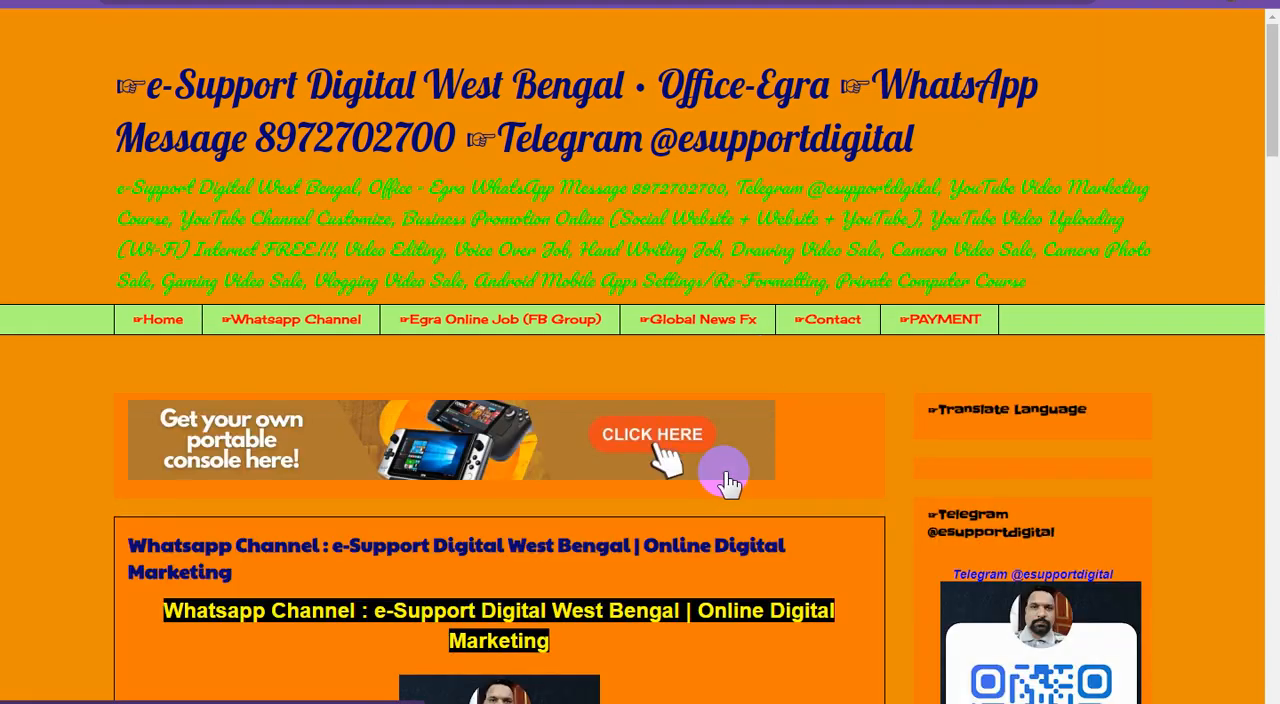
scroll(750, 478, down, 5)
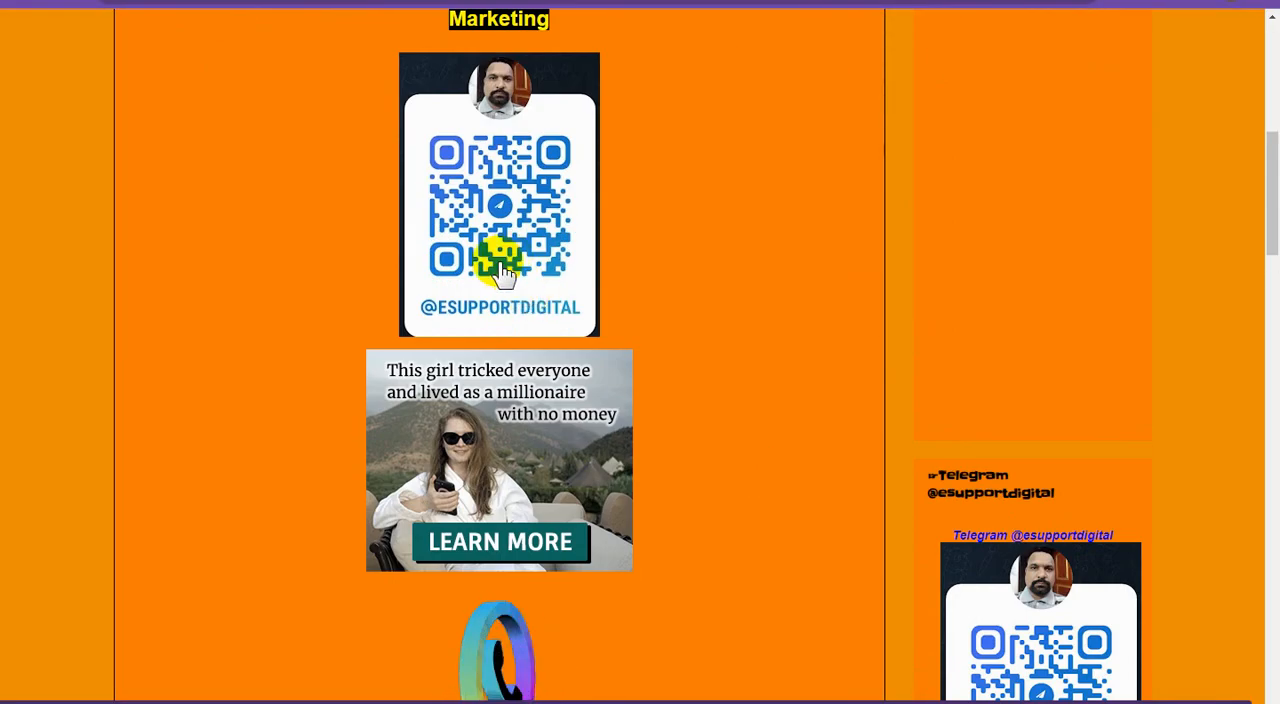
click(526, 246)
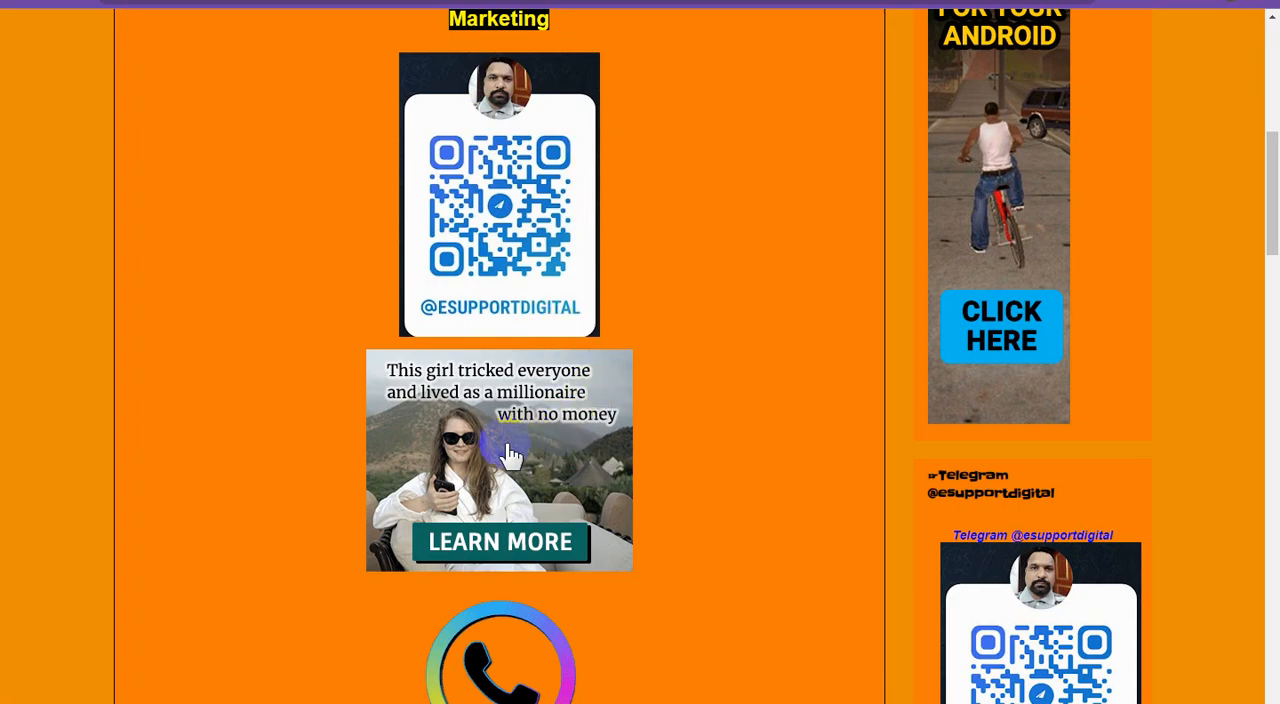
scroll(514, 446, down, 5)
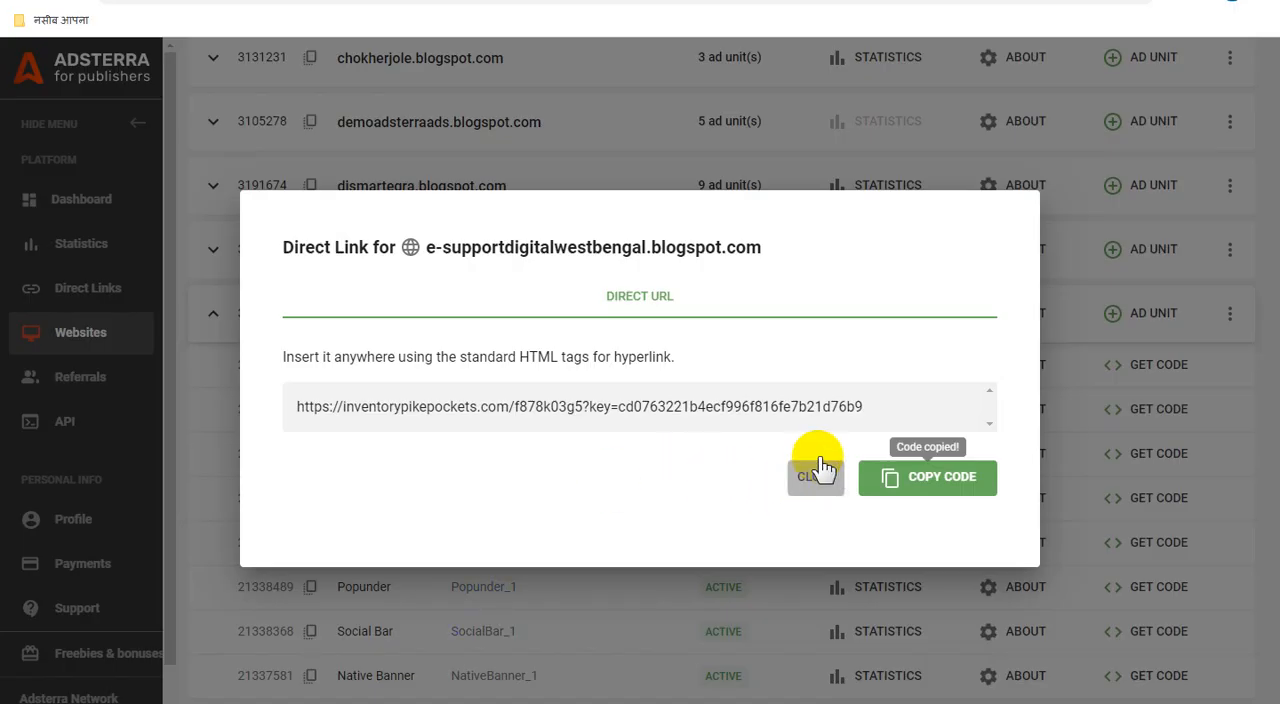
Step: Switch to Adsterra, close the Direct Link code dialog and show the breakdown of the account balance
click(803, 470)
scroll(807, 467, up, 10)
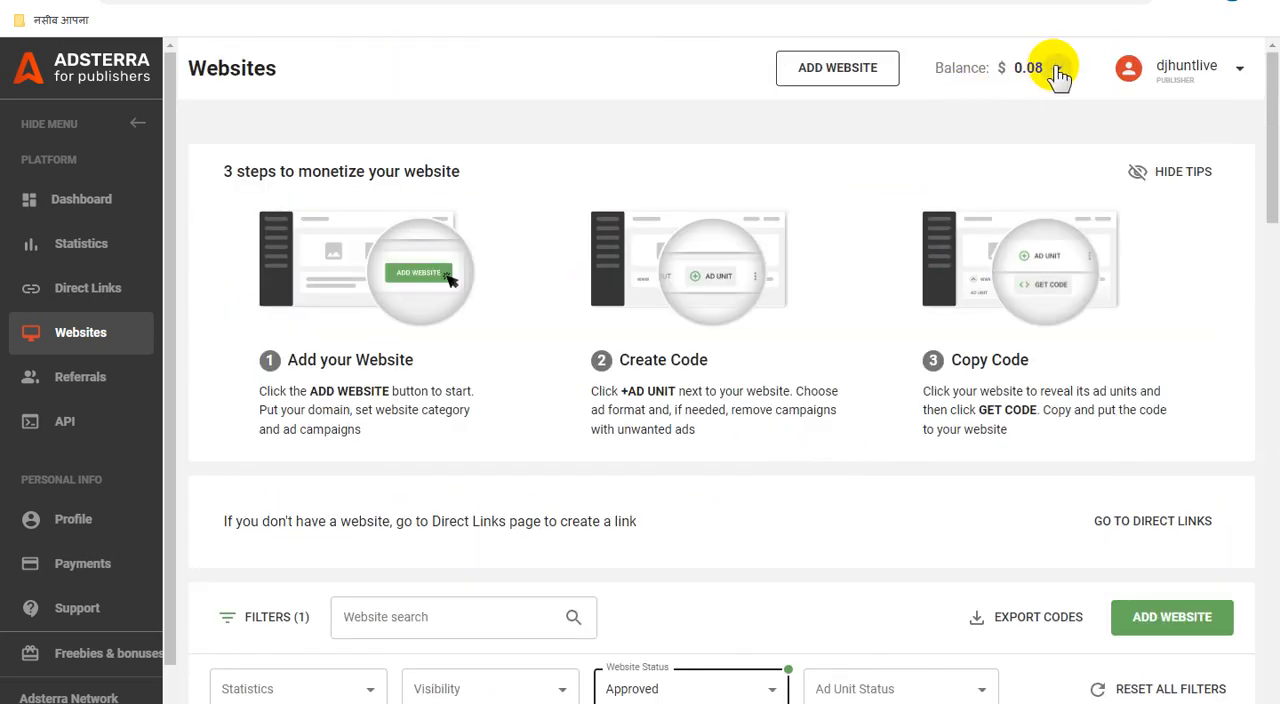
click(1057, 75)
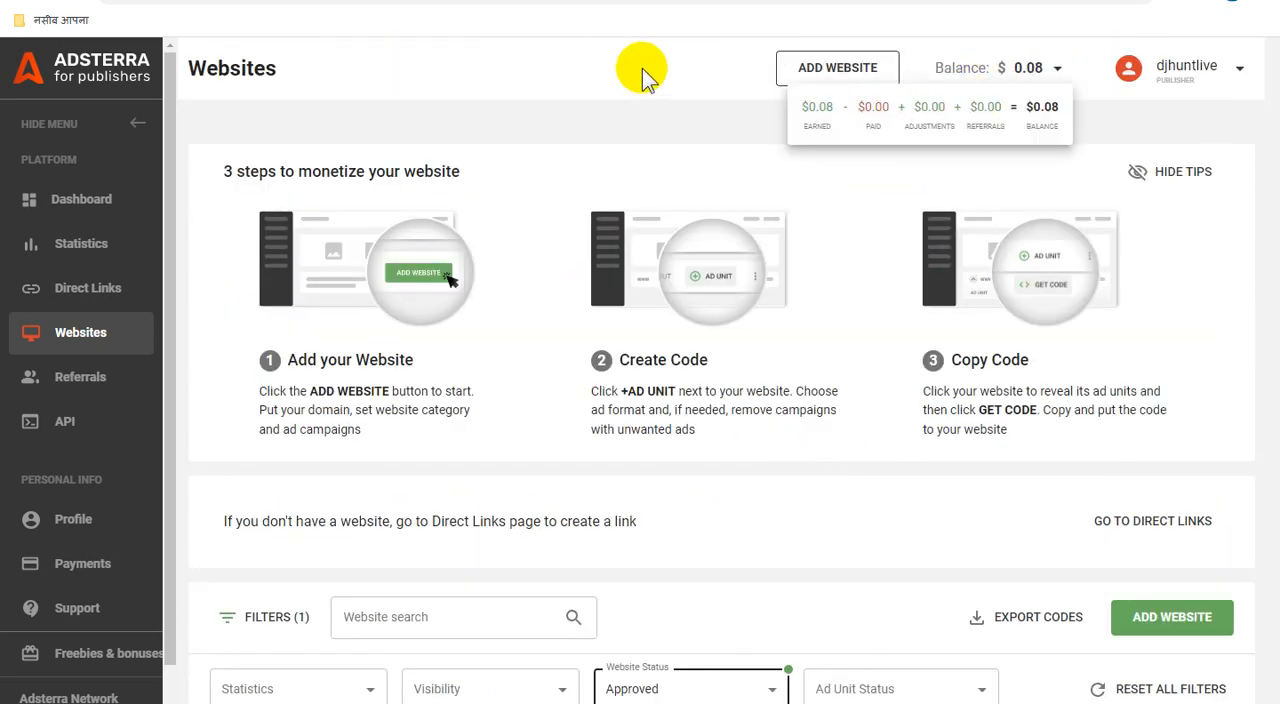
Step: Open the statistics for the website e-supportdigitalwestbengal.blogspot.com and examine its impressions, clicks and revenue by date
scroll(880, 490, down, 9)
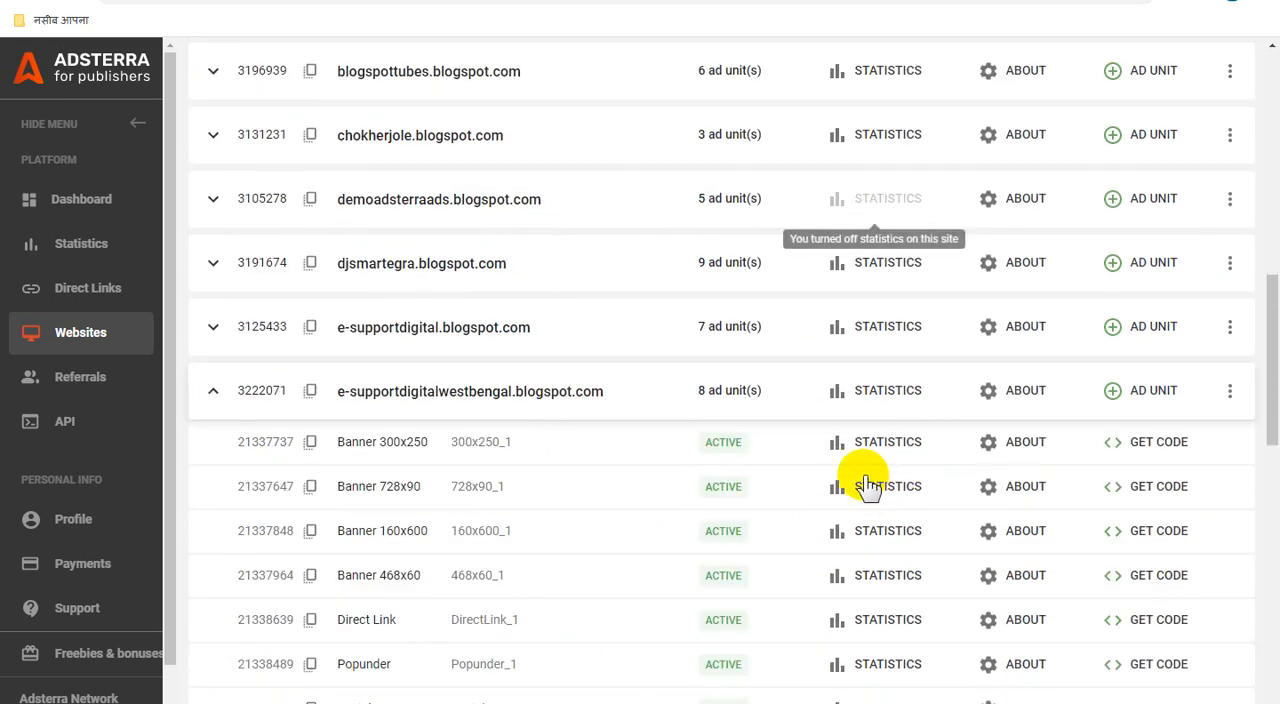
click(864, 390)
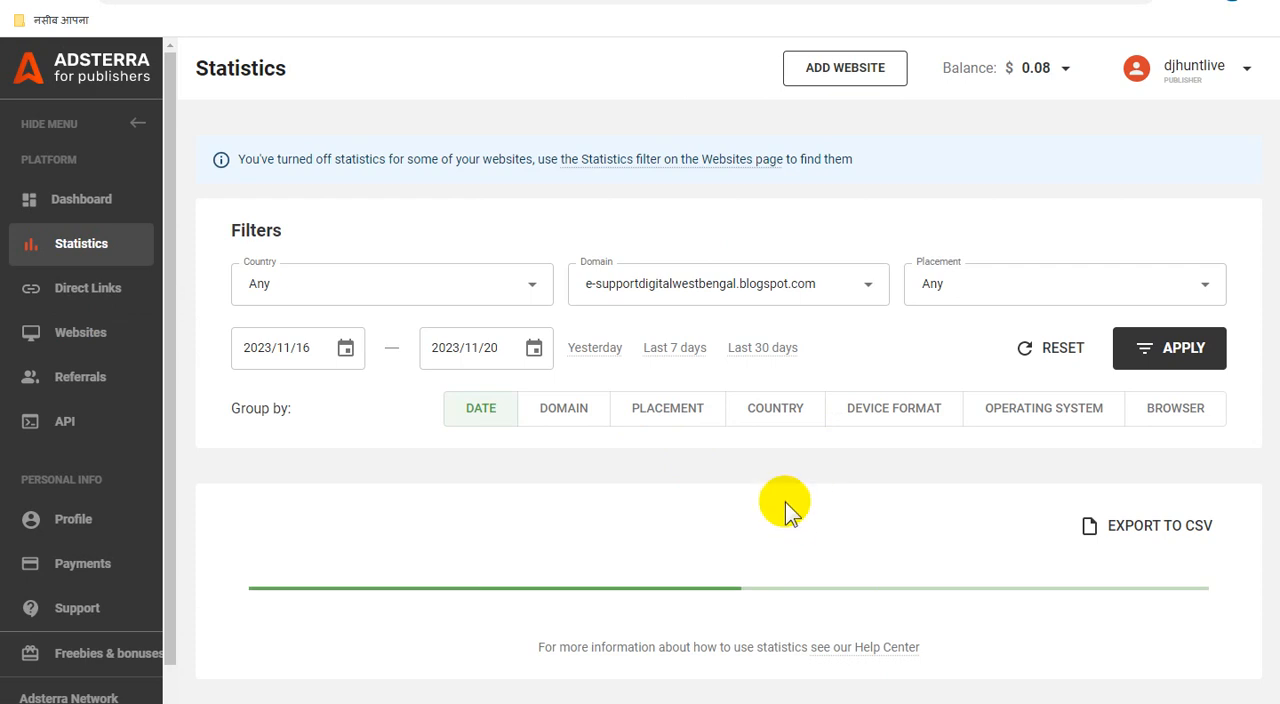
scroll(815, 515, down, 1)
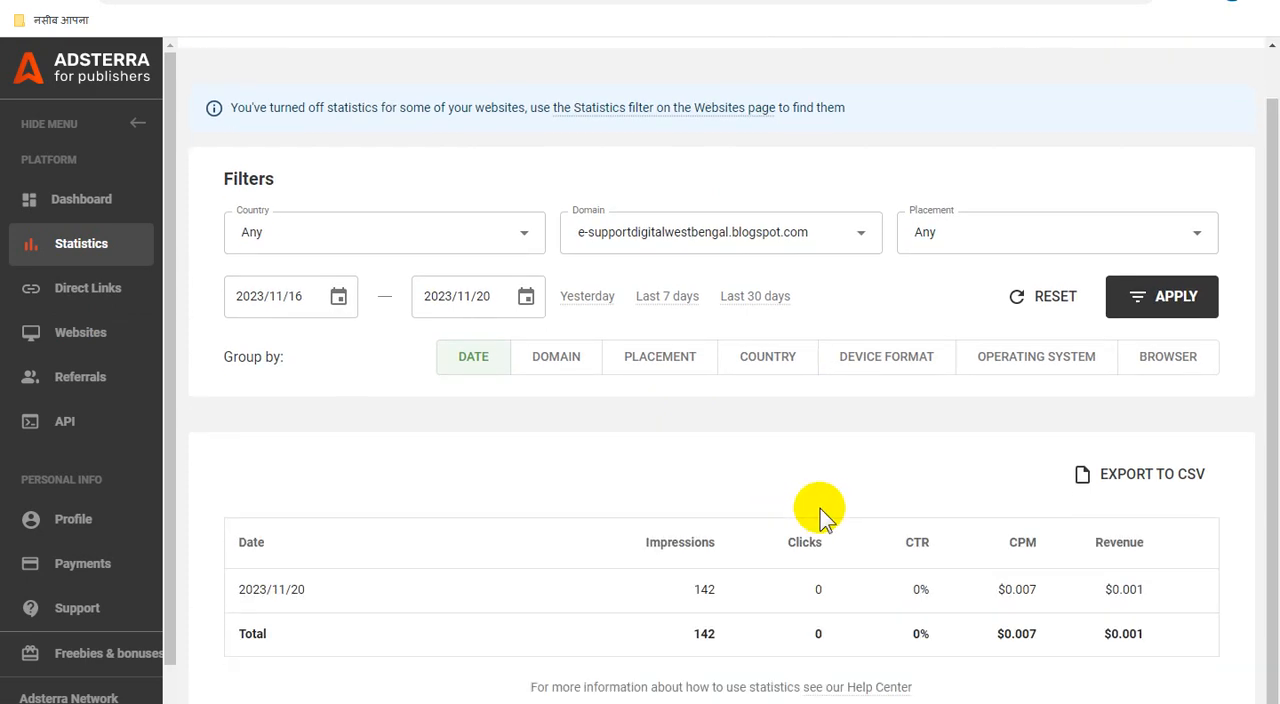